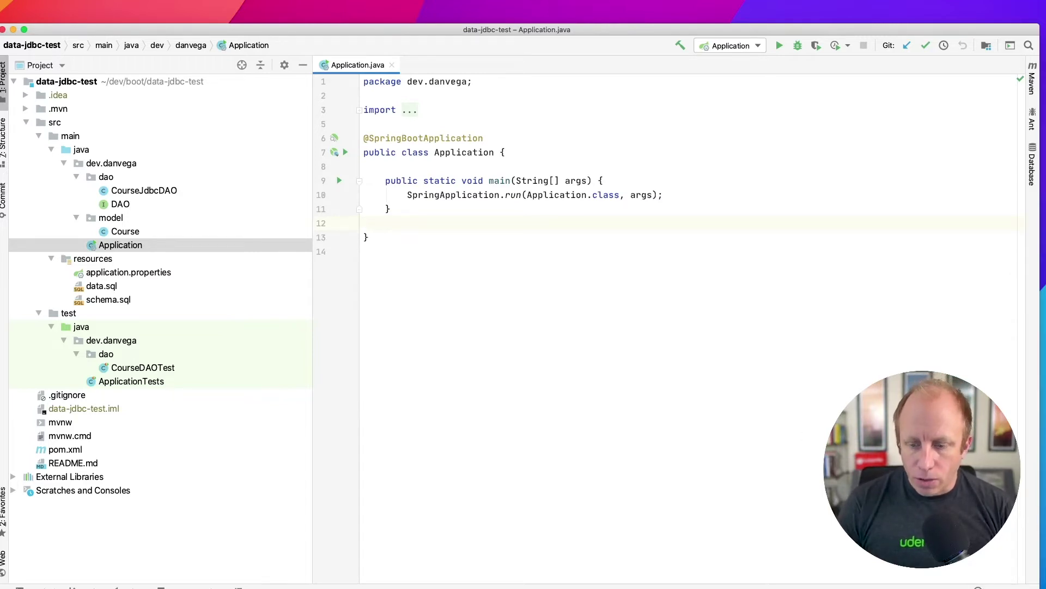
Create and check out a new Git branch named active-profile-test from the branch widget
left_click(998, 587)
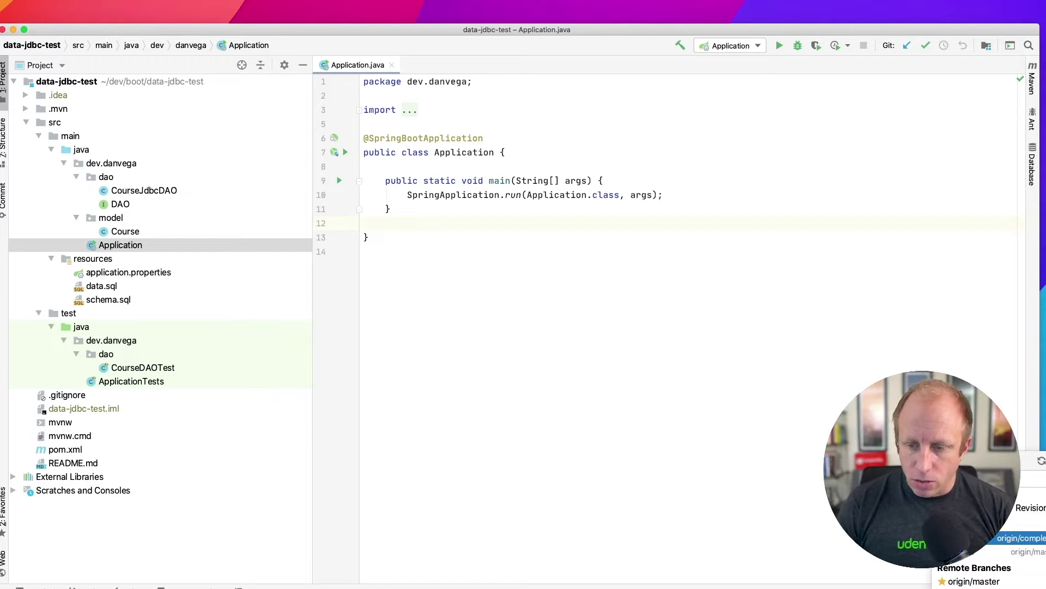
key("Return")
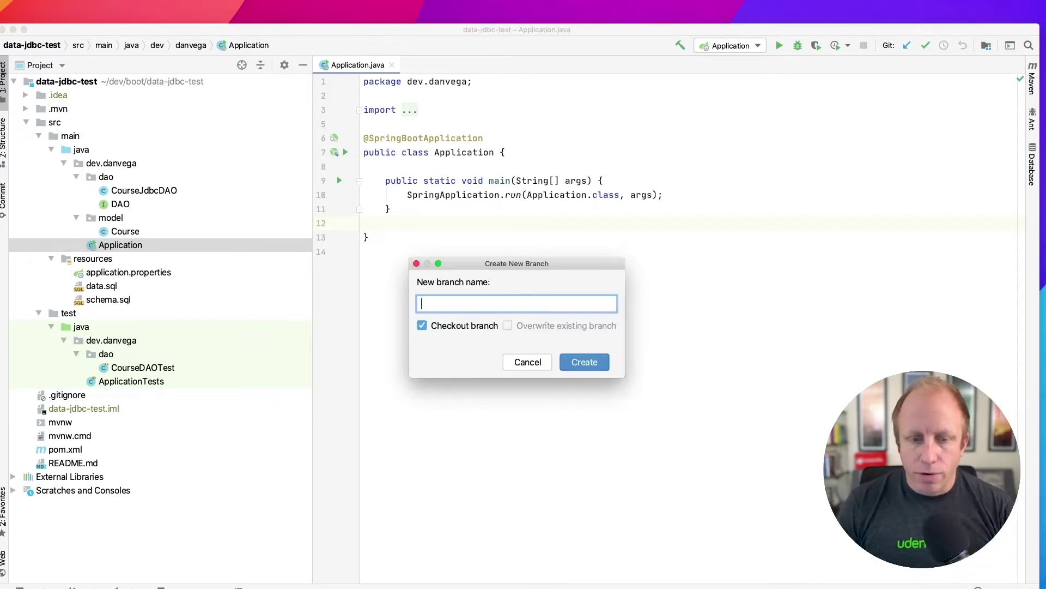
type("active-profile-test")
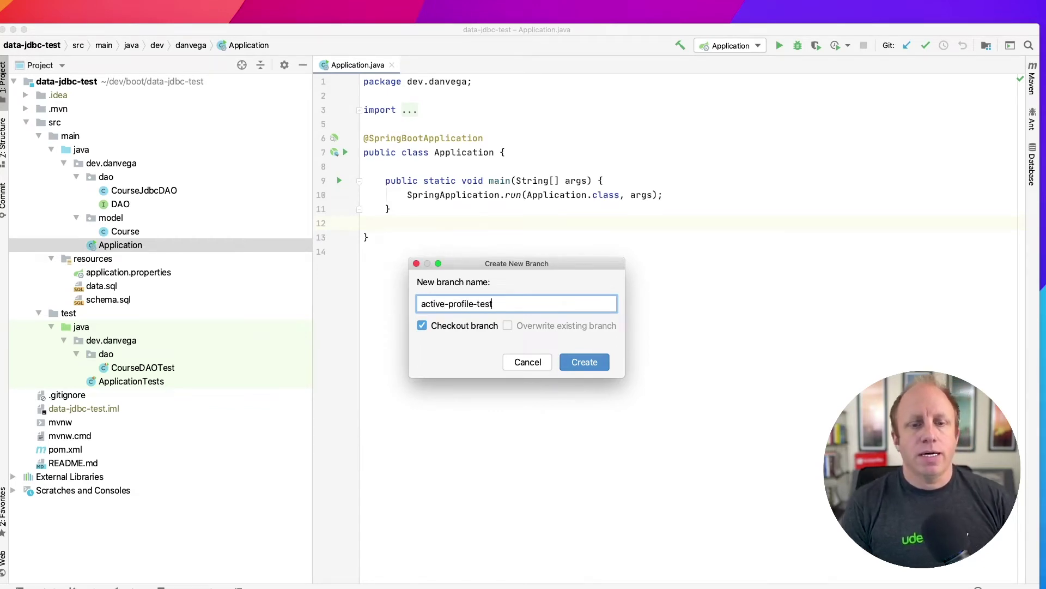
key("Return")
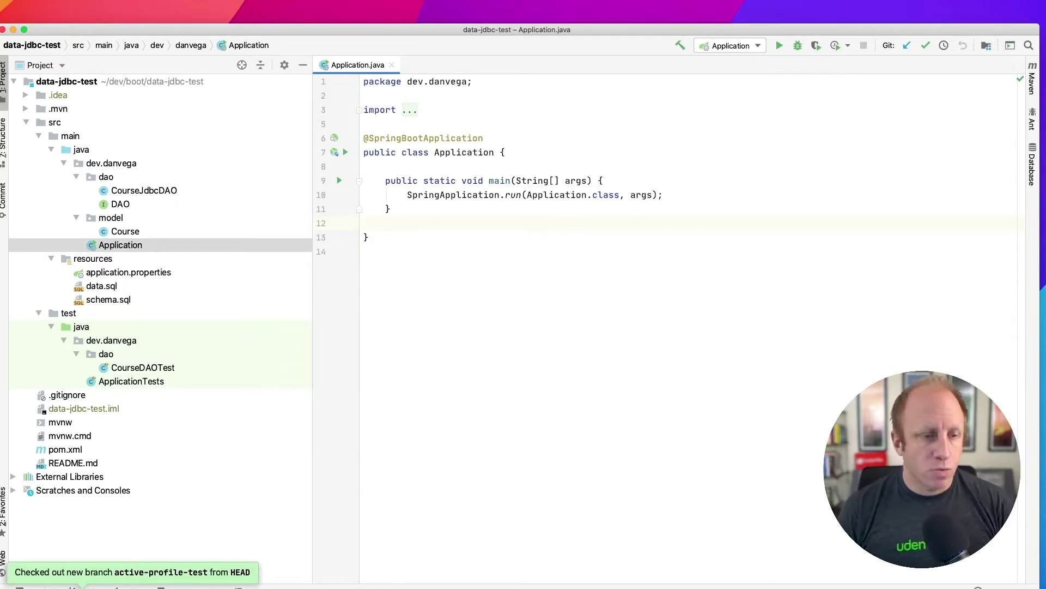
Open the CourseDAOTest class from the Project tool window
left_click(167, 373)
double_click(166, 370)
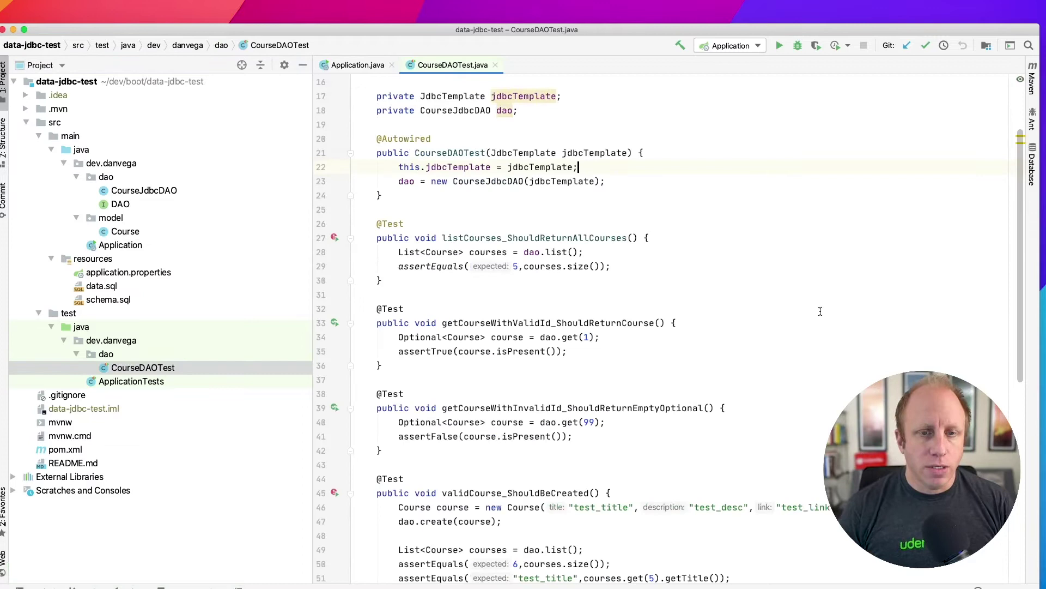
scroll(801, 210, "up", 3)
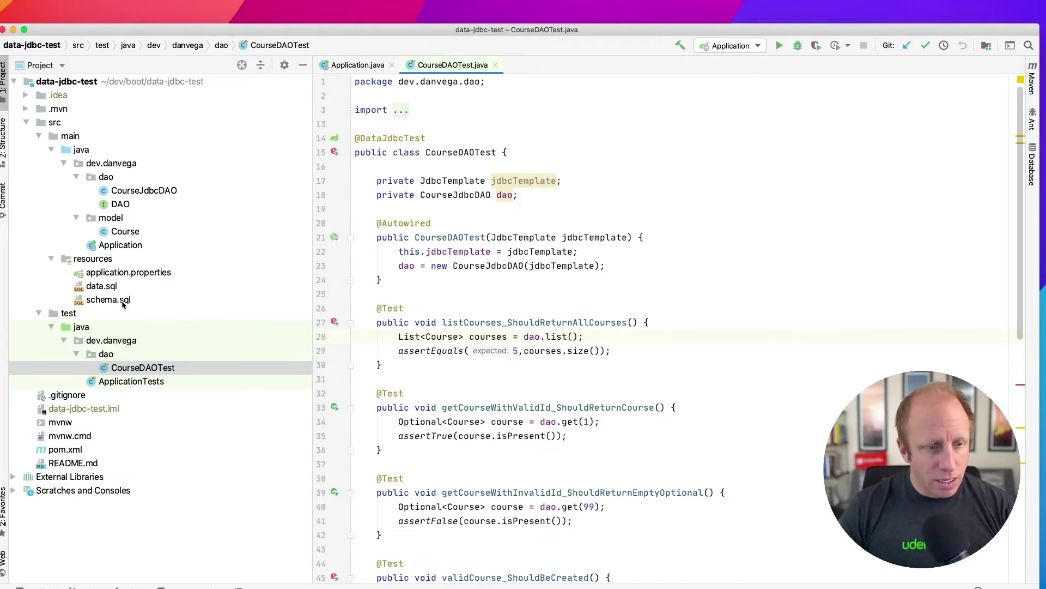
double_click(122, 301)
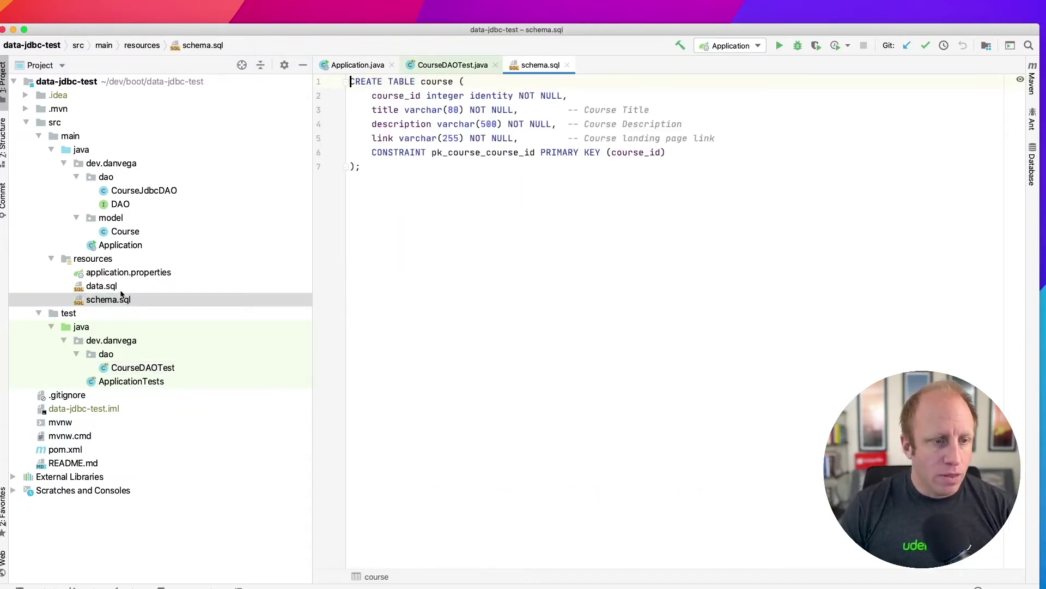
double_click(120, 287)
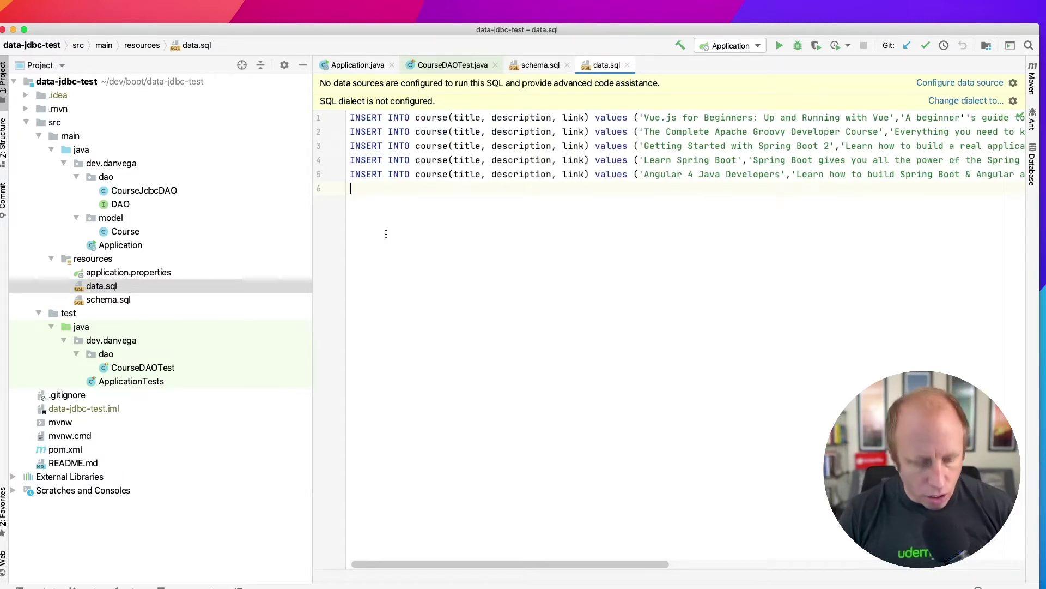
key("super+w")
key("super+w")
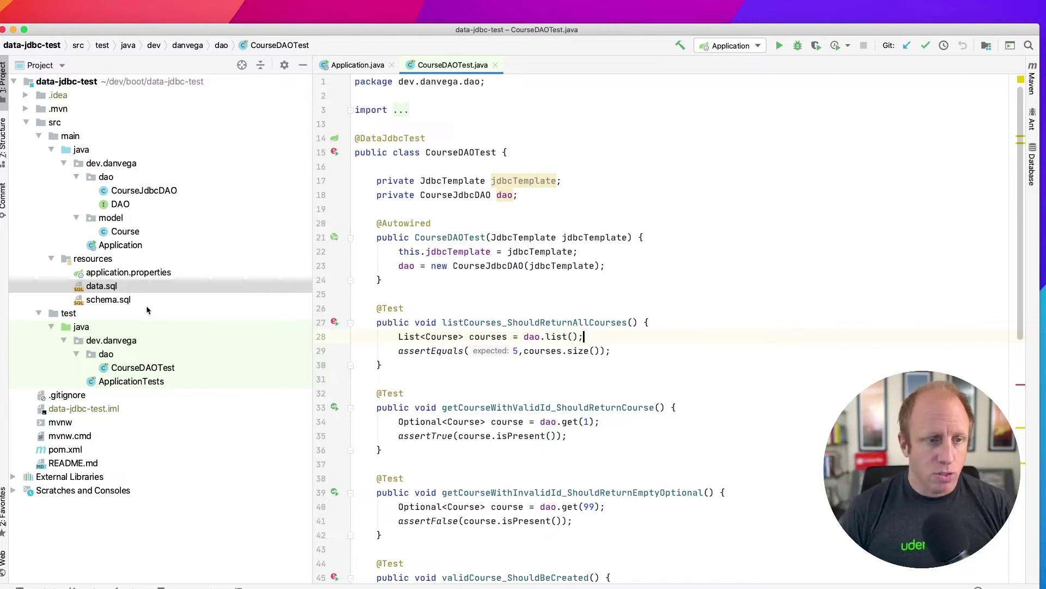
Create an empty application-test.properties in main resources and add it to Git
right_click(152, 260)
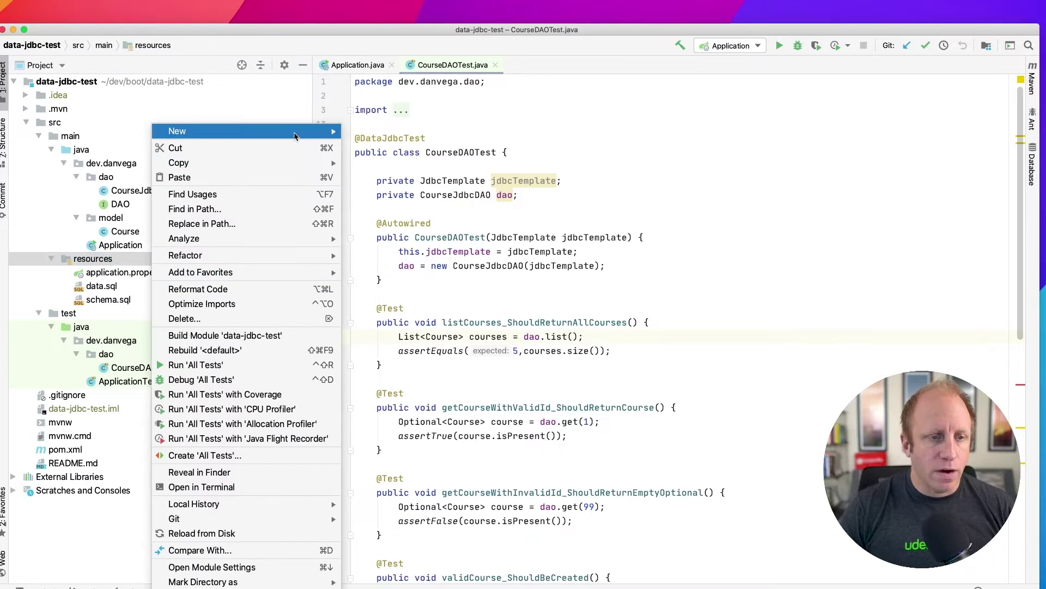
mouse_move(245, 130)
left_click(387, 145)
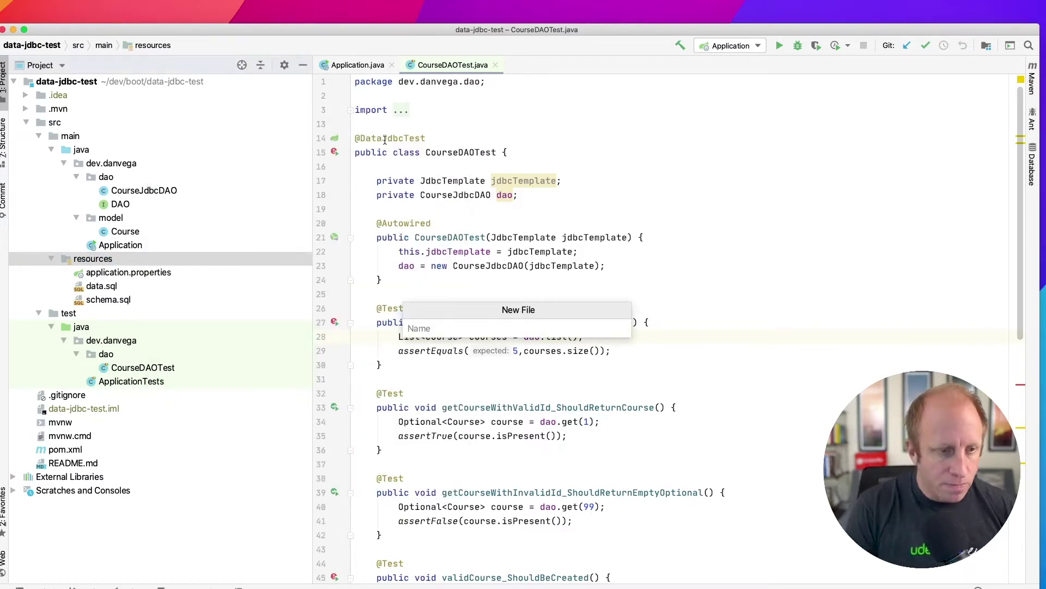
type("application")
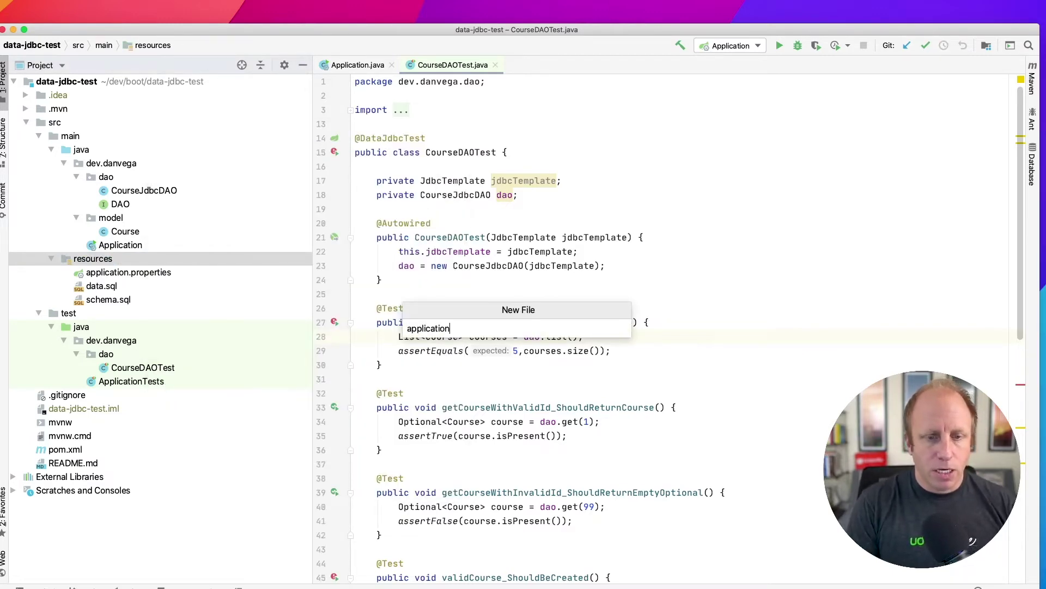
type("-test.prope")
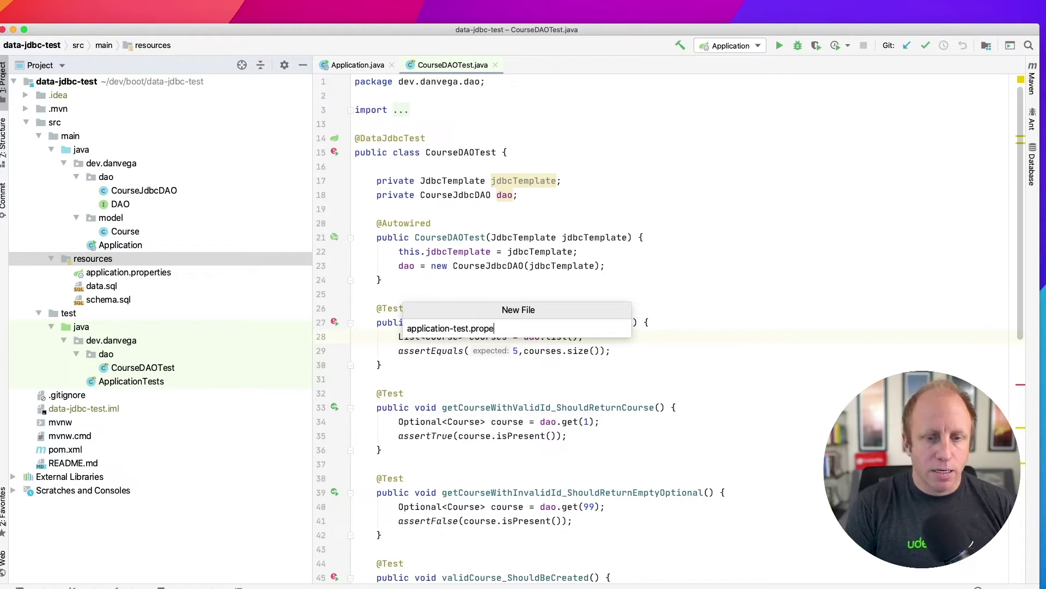
type("rties")
key("Return")
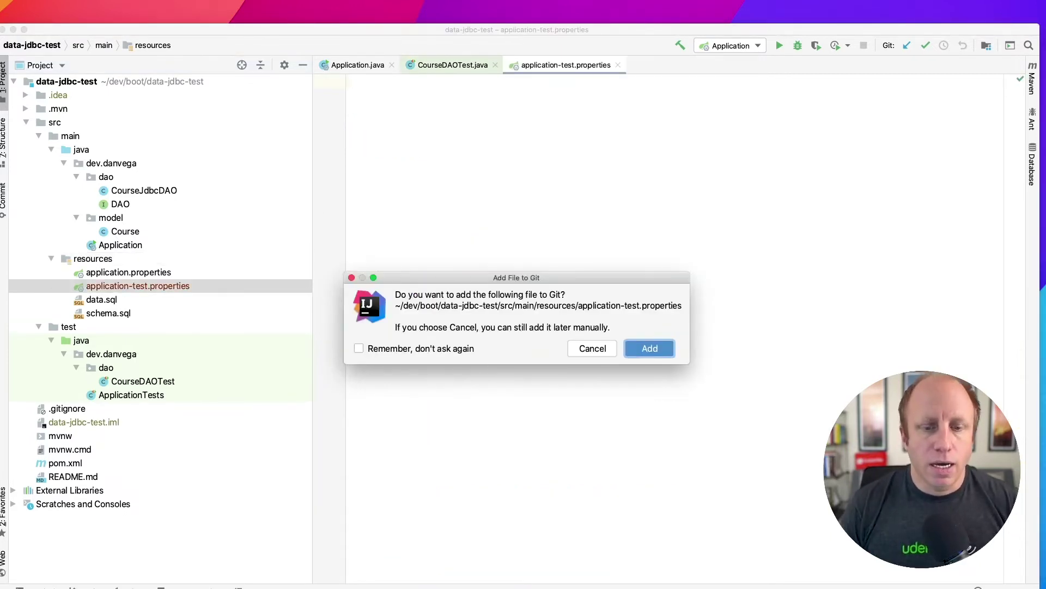
left_click(650, 351)
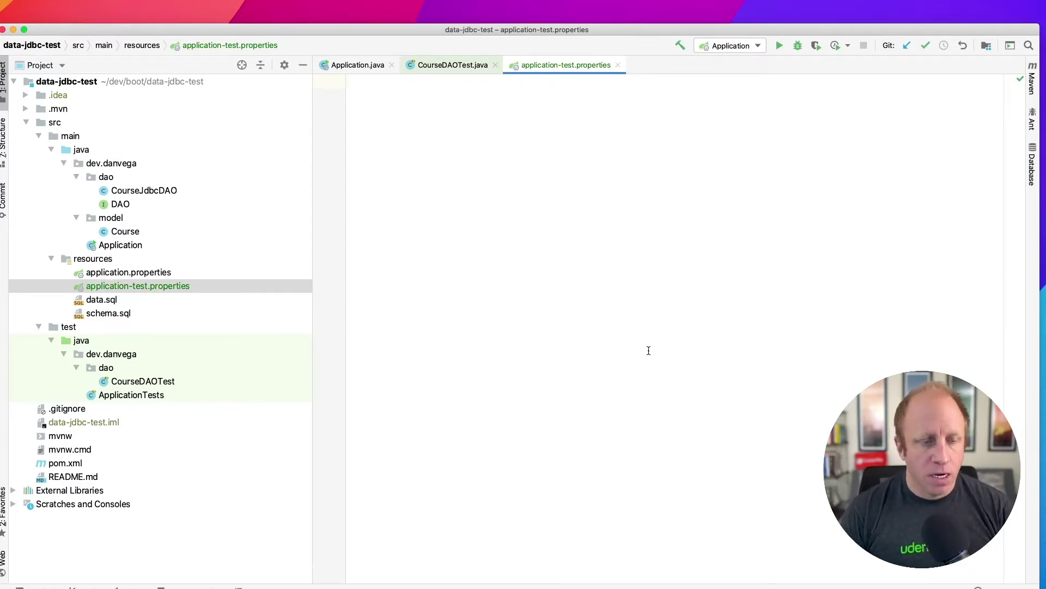
Copy data.sql's five INSERT statements and paste them until there are 20 rows, then close data.sql
double_click(138, 304)
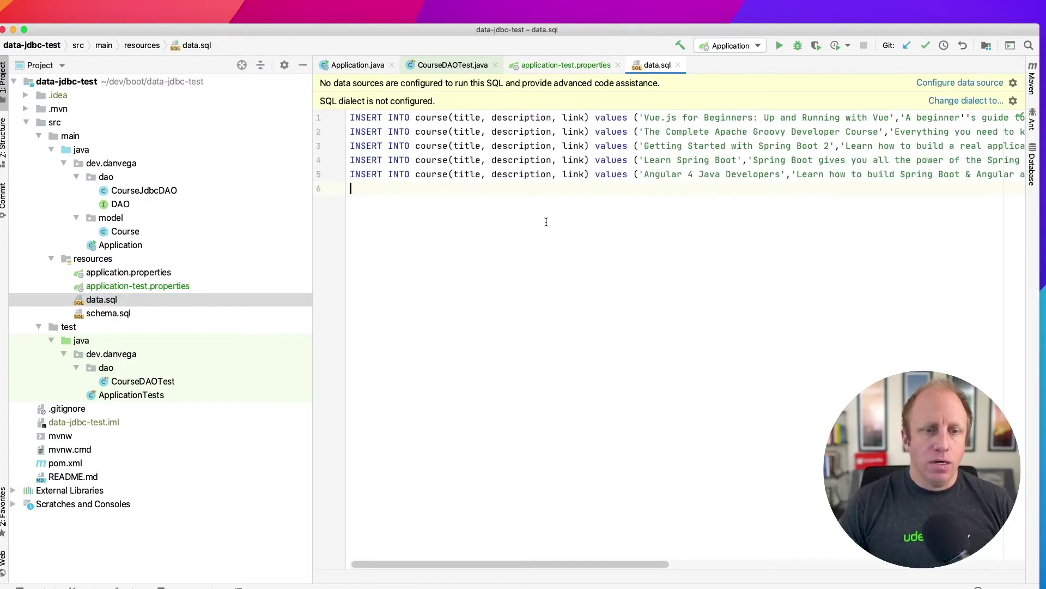
key("shift+Up")
key("shift+Up")
key("shift+Up")
key("shift+Up")
key("shift+Up")
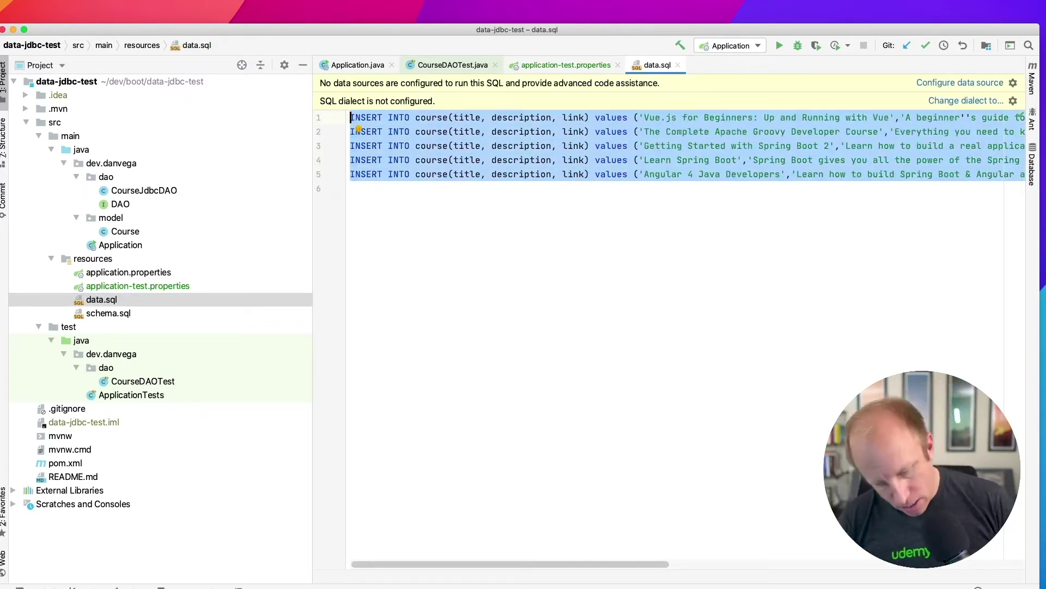
key("Down")
key("Down")
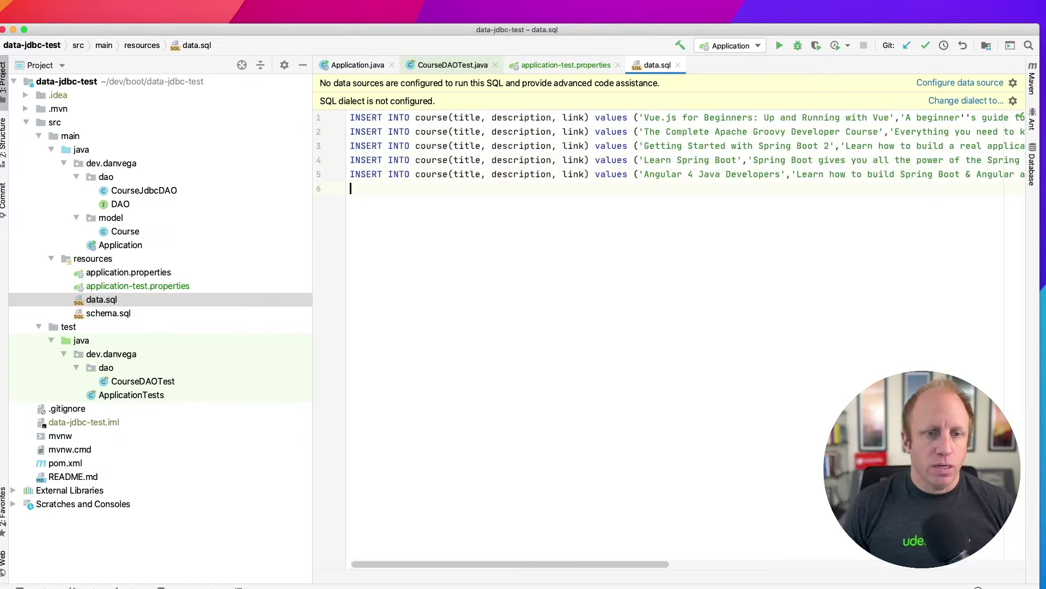
key("super+v")
key("super+v")
key("super+v")
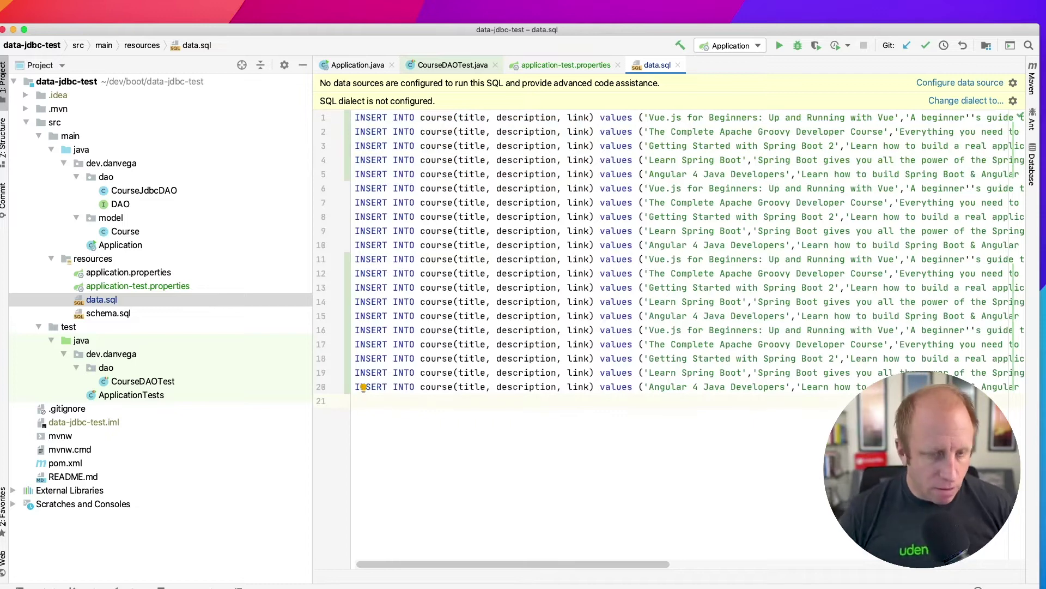
key("super+w")
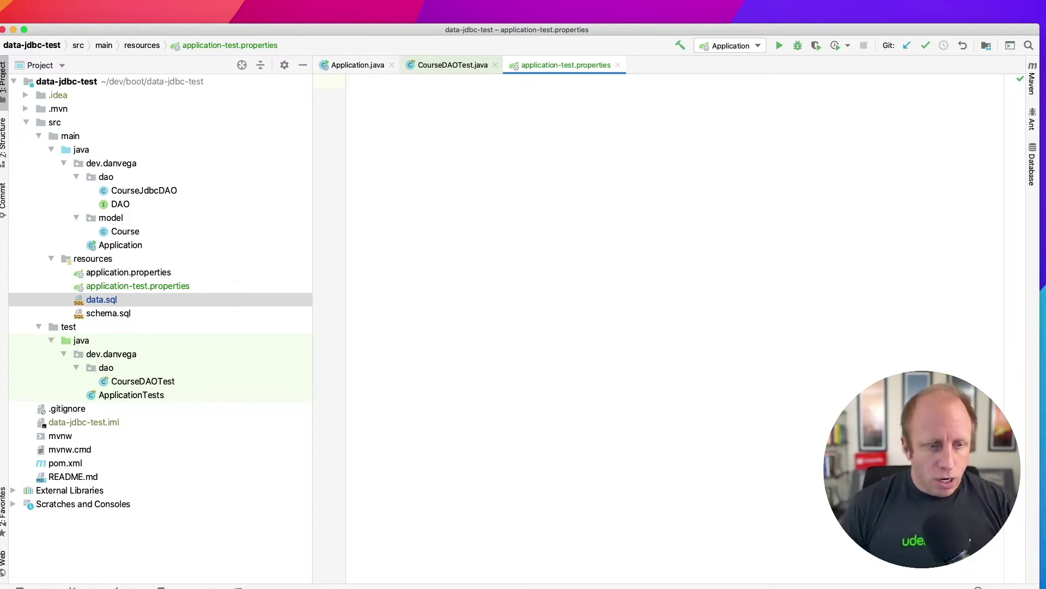
Create a new data-test.sql file in main resources and add it to Git
left_click(115, 261)
right_click(116, 263)
mouse_move(141, 131)
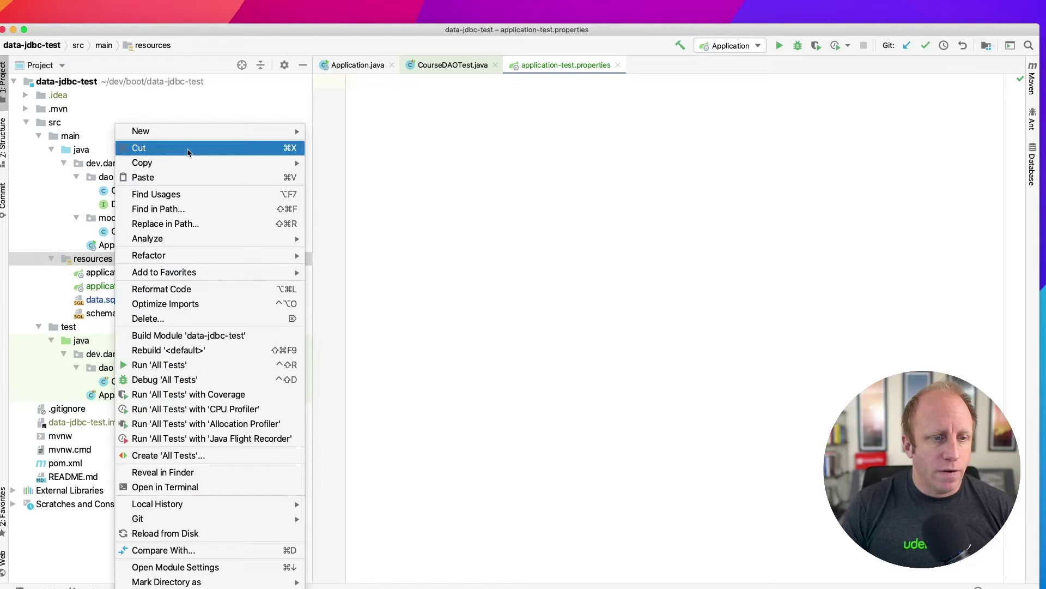
left_click(326, 144)
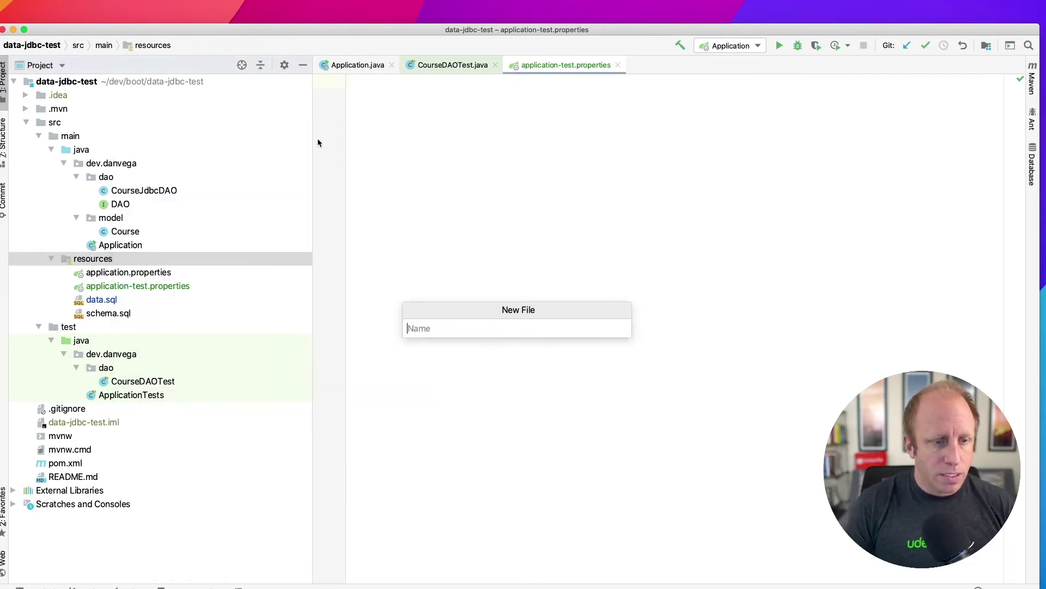
type("da")
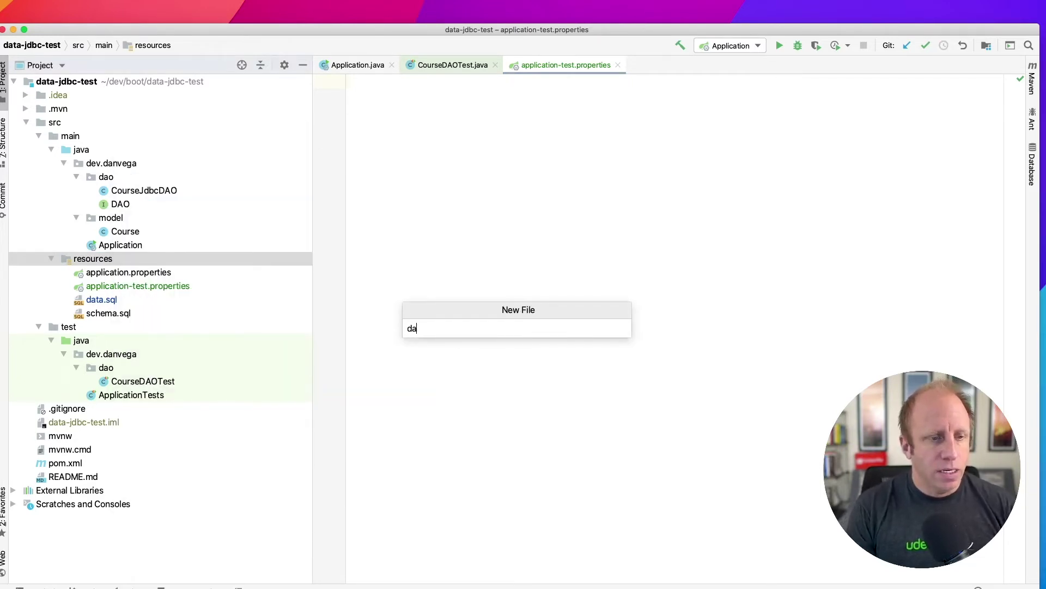
type("ta-test.s")
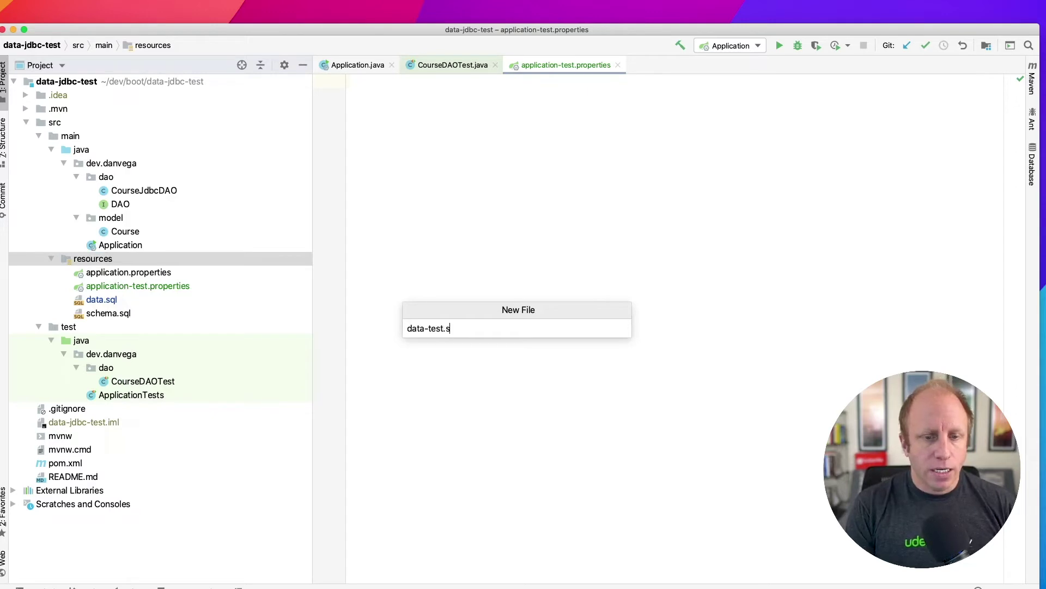
type("ql")
key("Return")
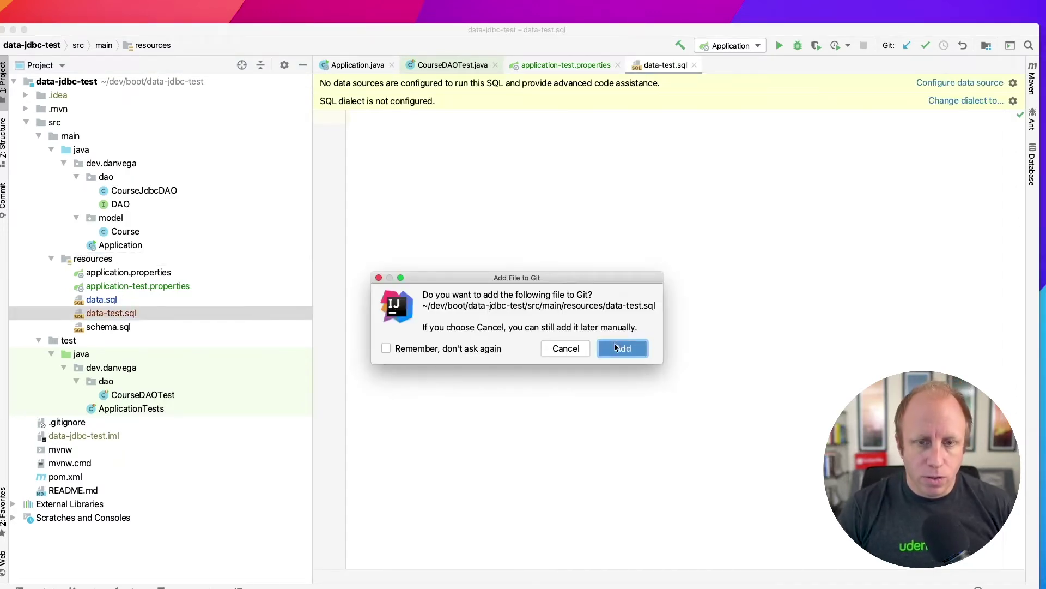
left_click(619, 349)
Copy the last five INSERT lines of data.sql into data-test.sql and close it
double_click(102, 299)
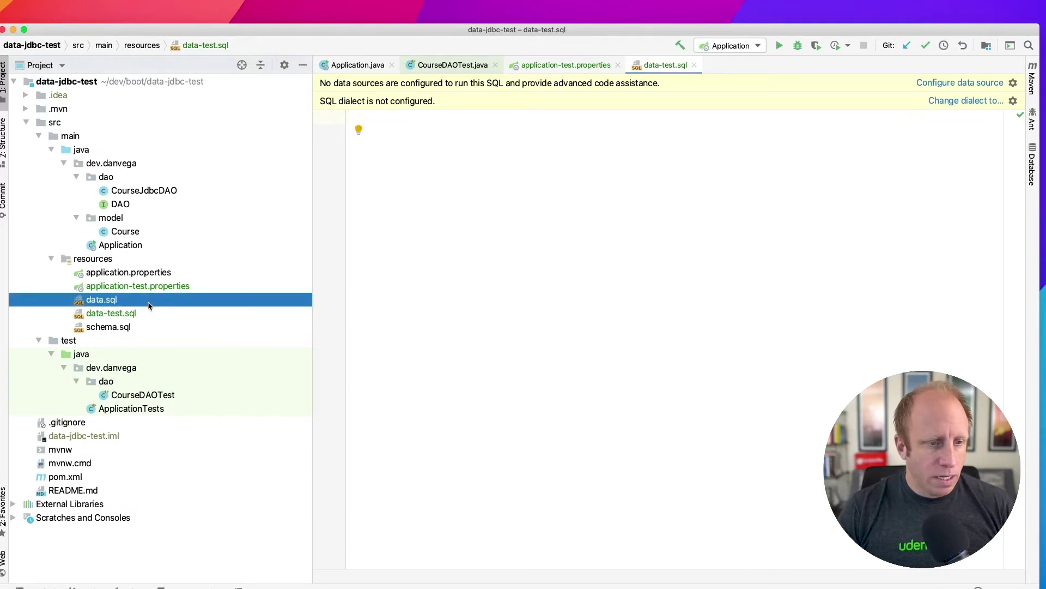
key("shift+Up")
key("shift+Up")
key("shift+Up")
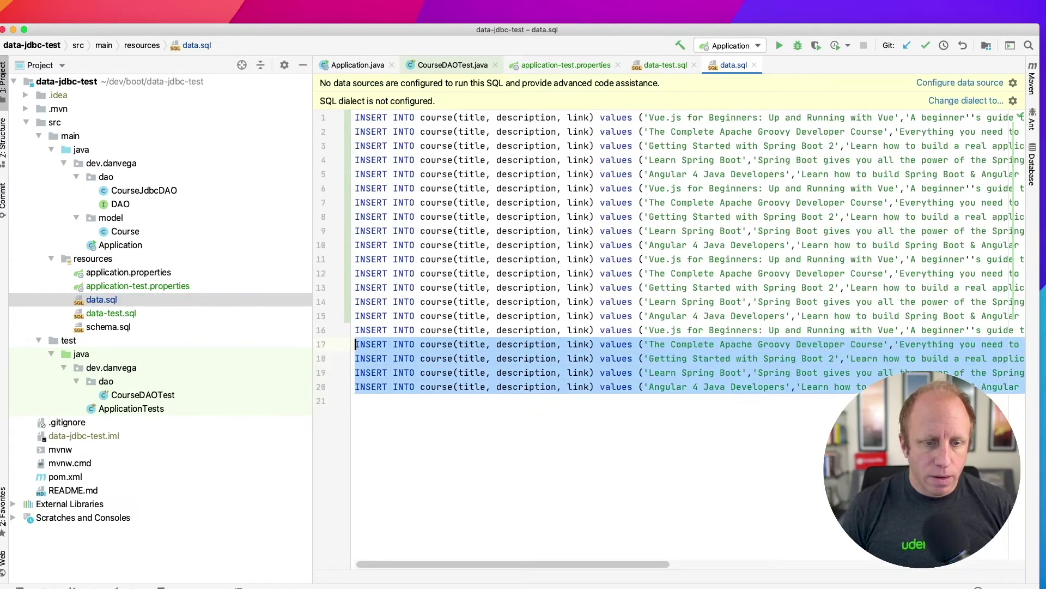
key("shift+Up")
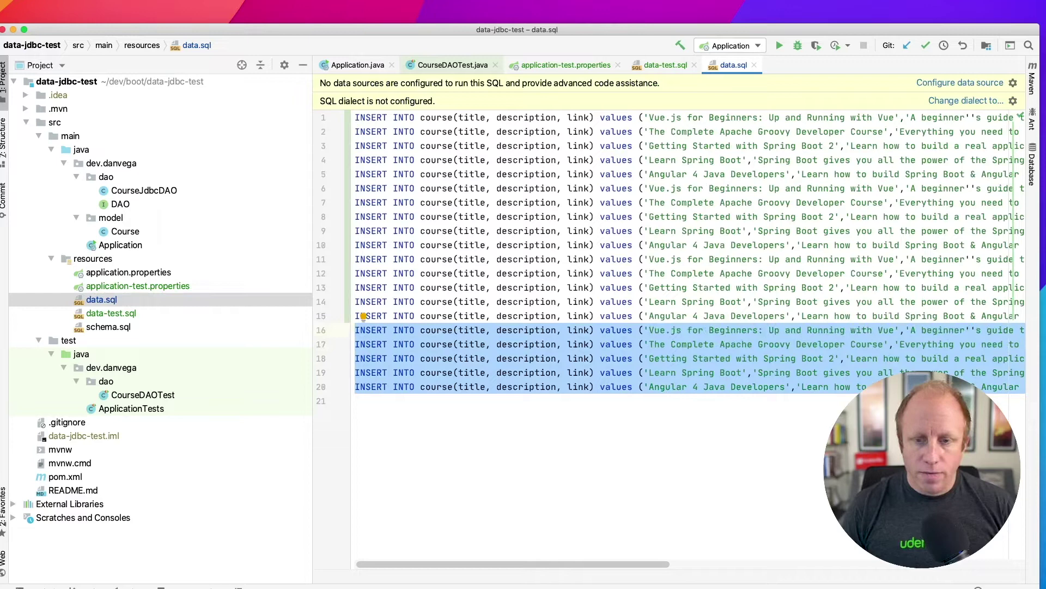
key("super+w")
key("super+v")
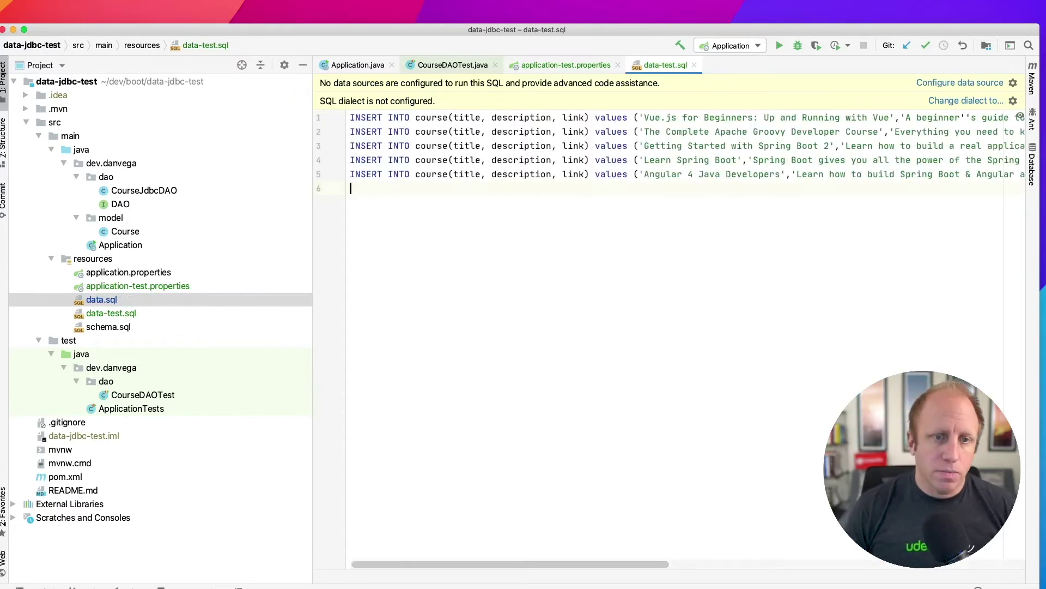
key("super+w")
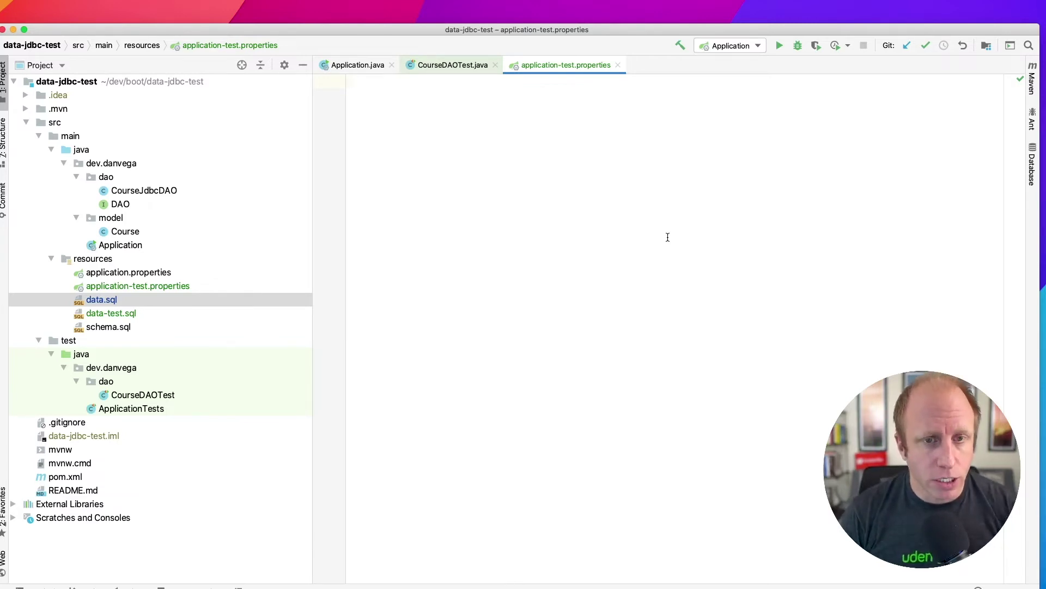
type("spring")
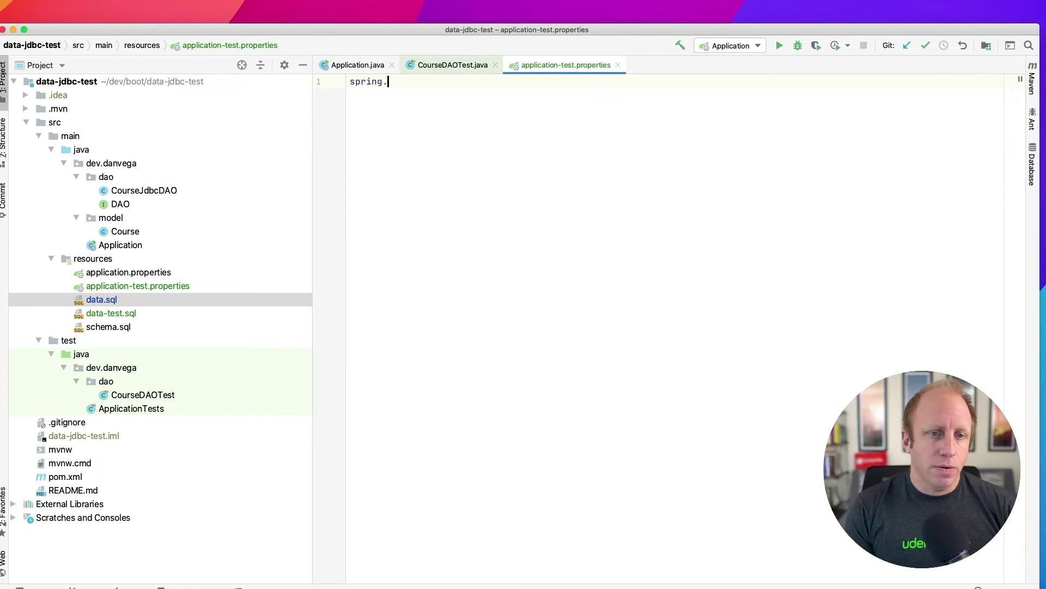
type(".datasource")
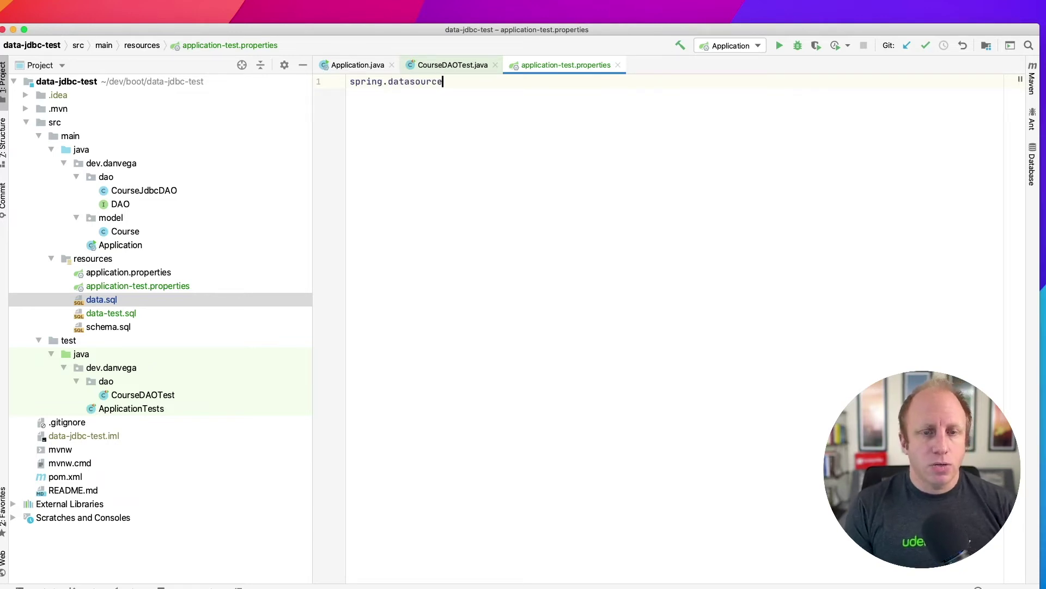
type(".da")
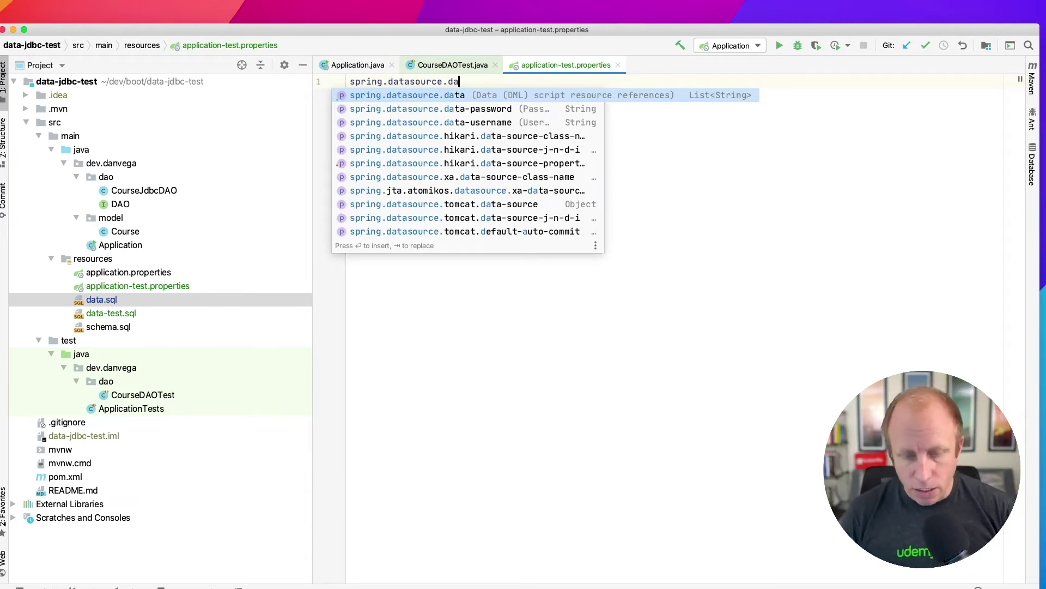
Set spring.datasource.data=data-test.sql and add a commented-out initialization-mode=always line
key("Return")
key("ctrl+space")
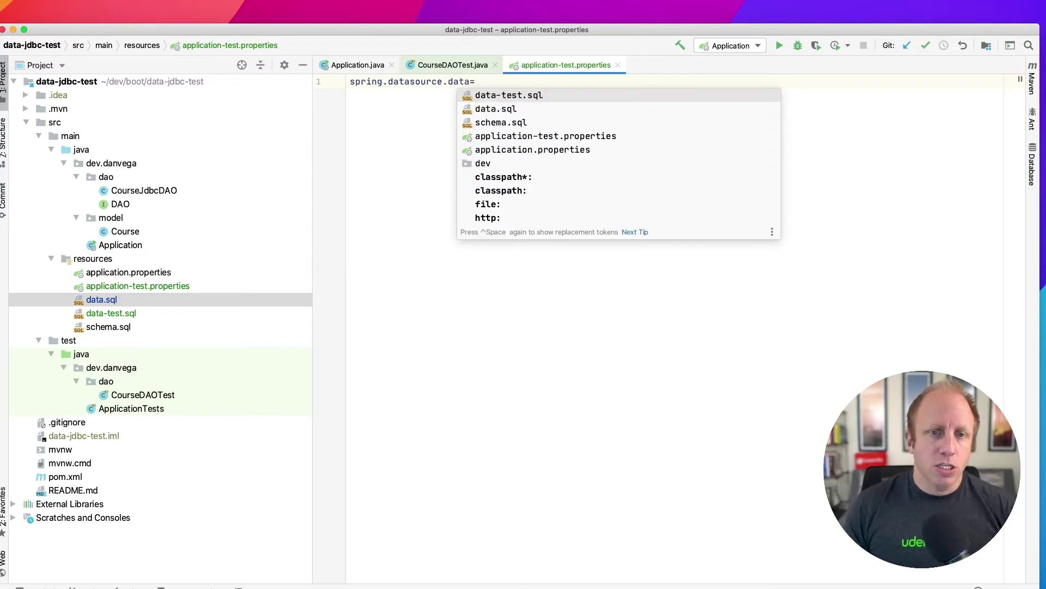
key("Return")
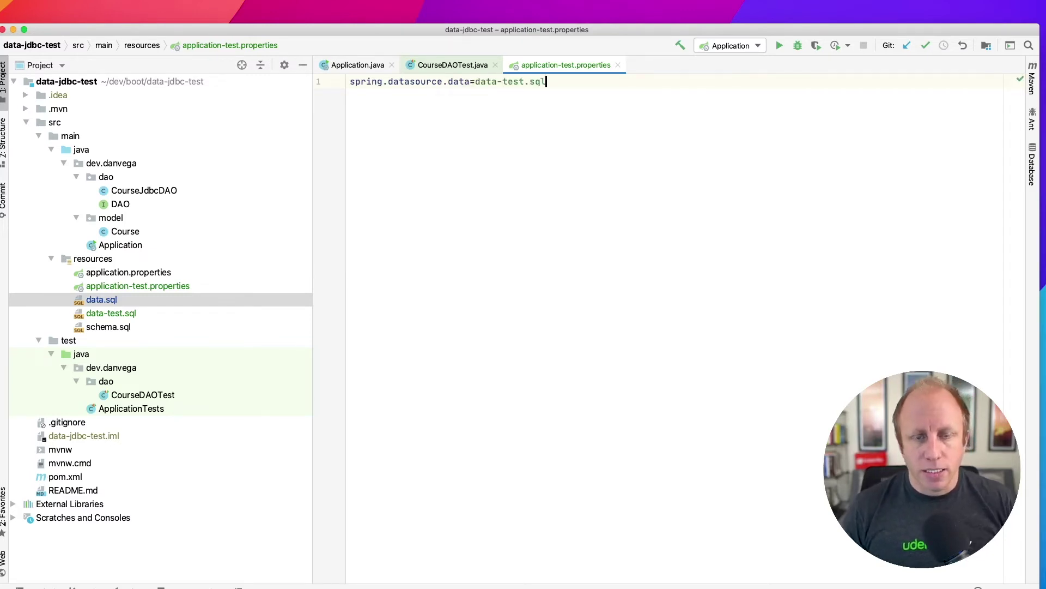
key("Return")
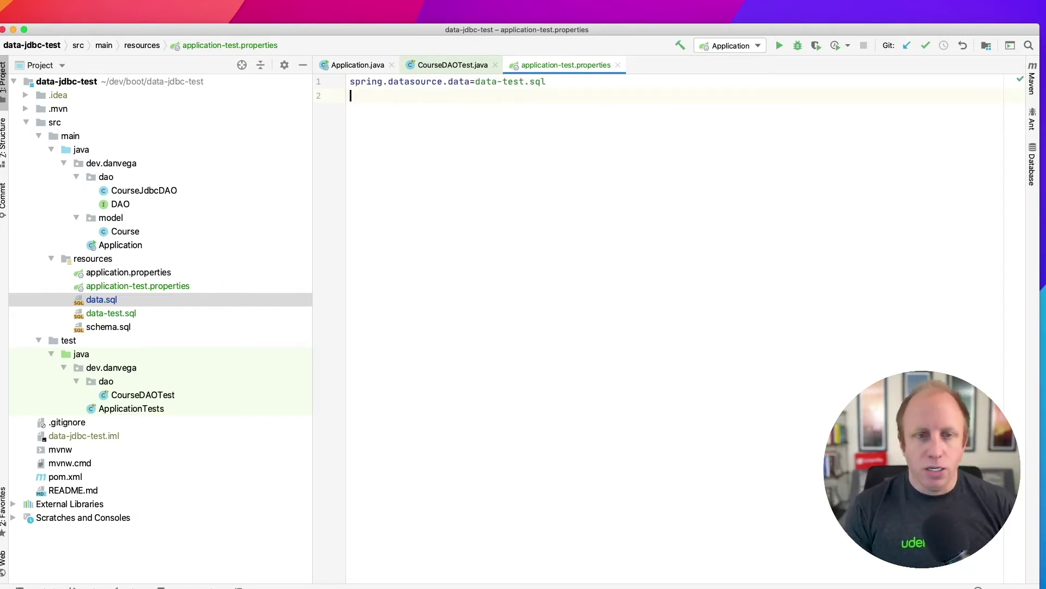
type("ini")
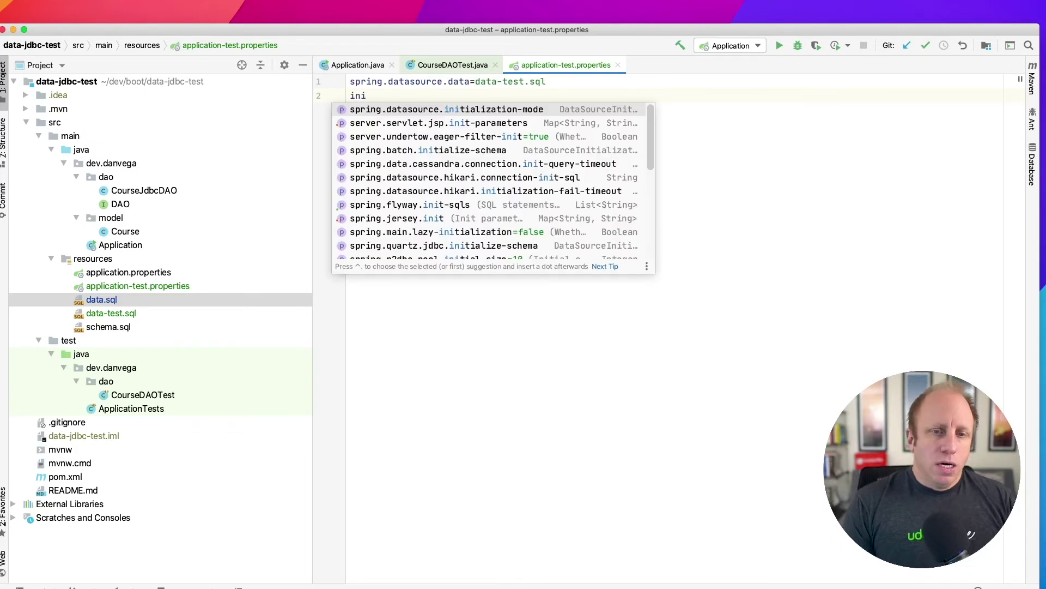
key("Return")
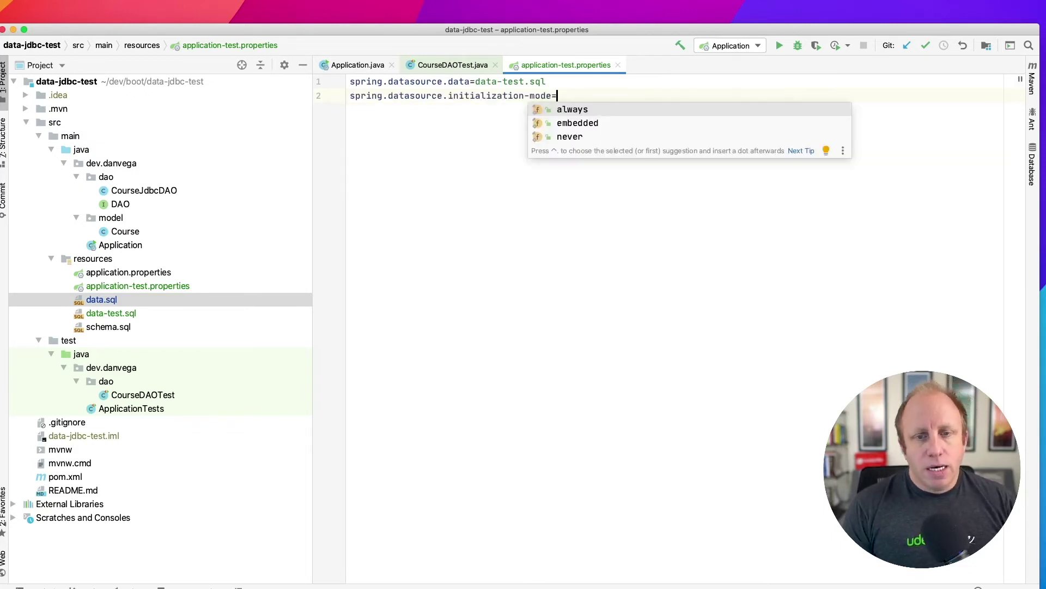
key("Return")
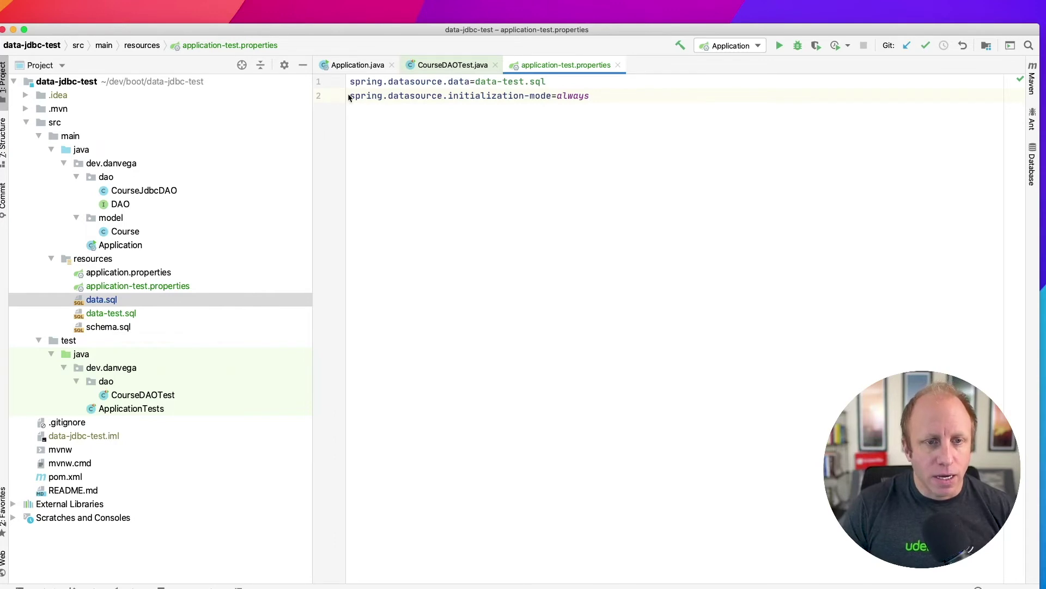
key("Up")
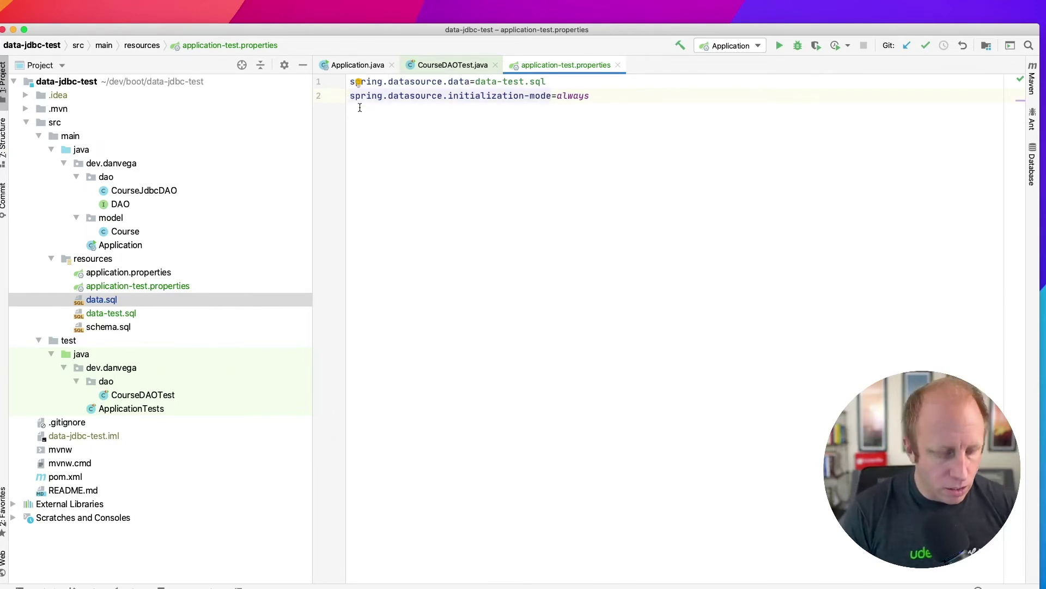
type("#")
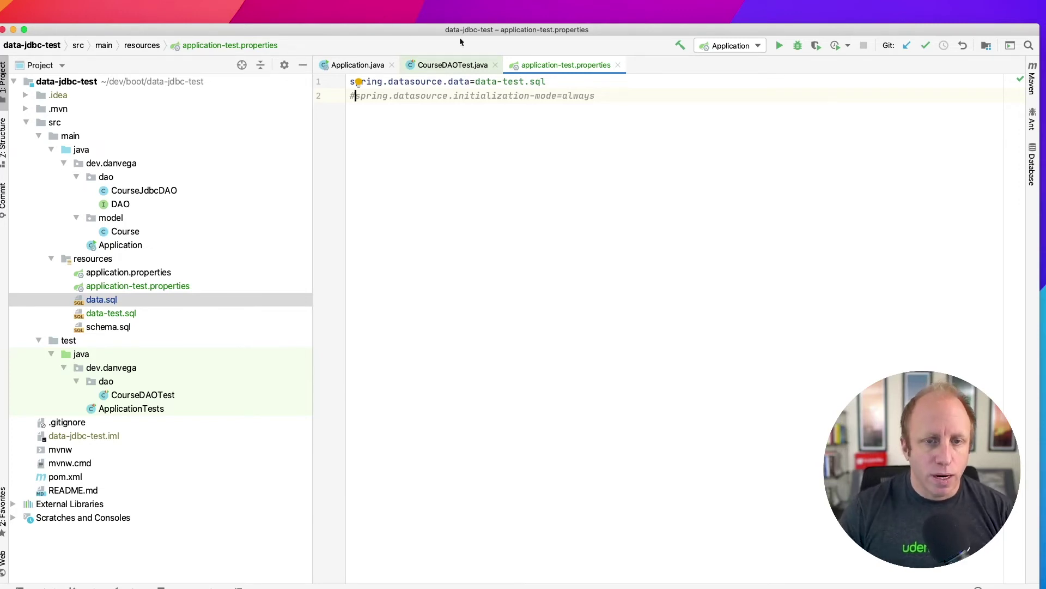
mouse_move(514, 82)
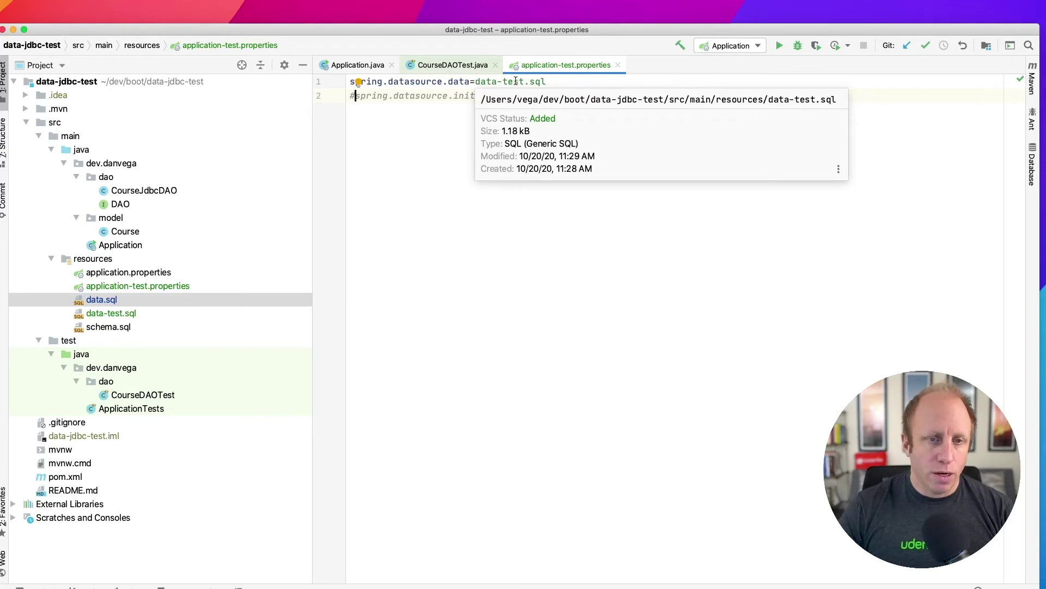
left_click(451, 65)
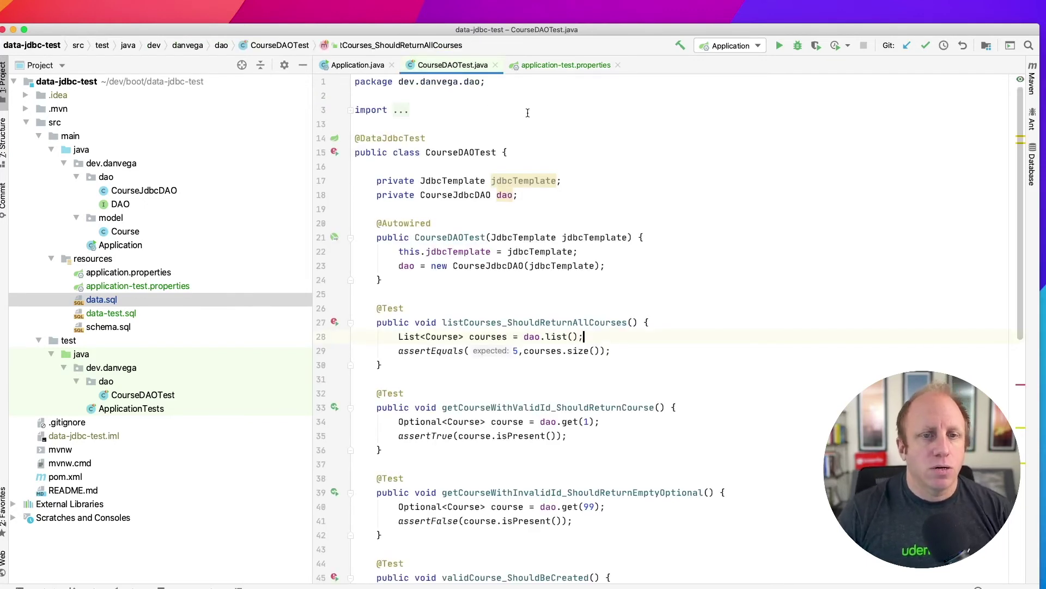
left_click(464, 138)
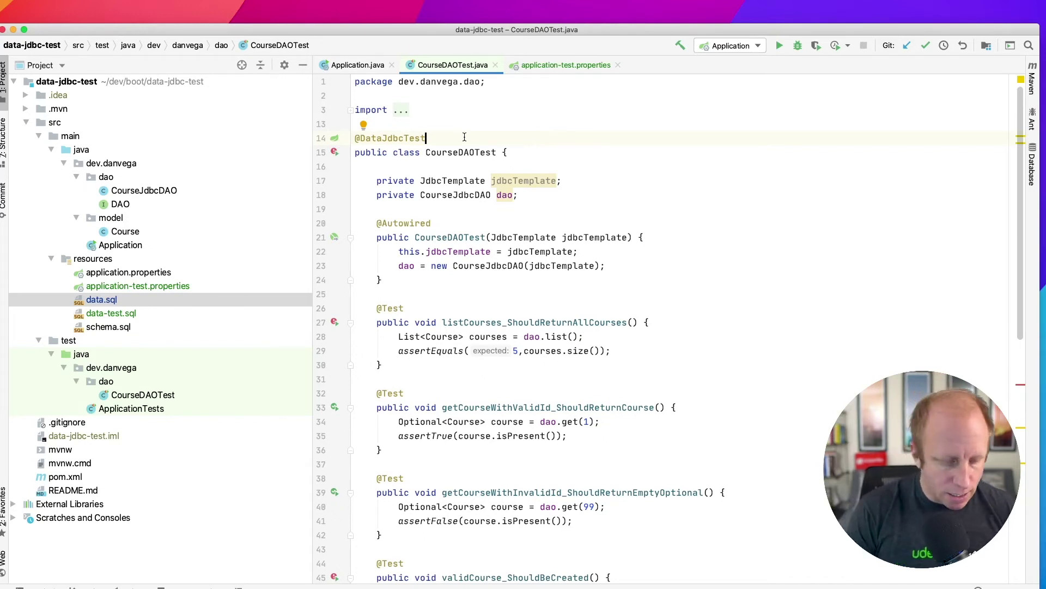
key("Return")
type("@Acti")
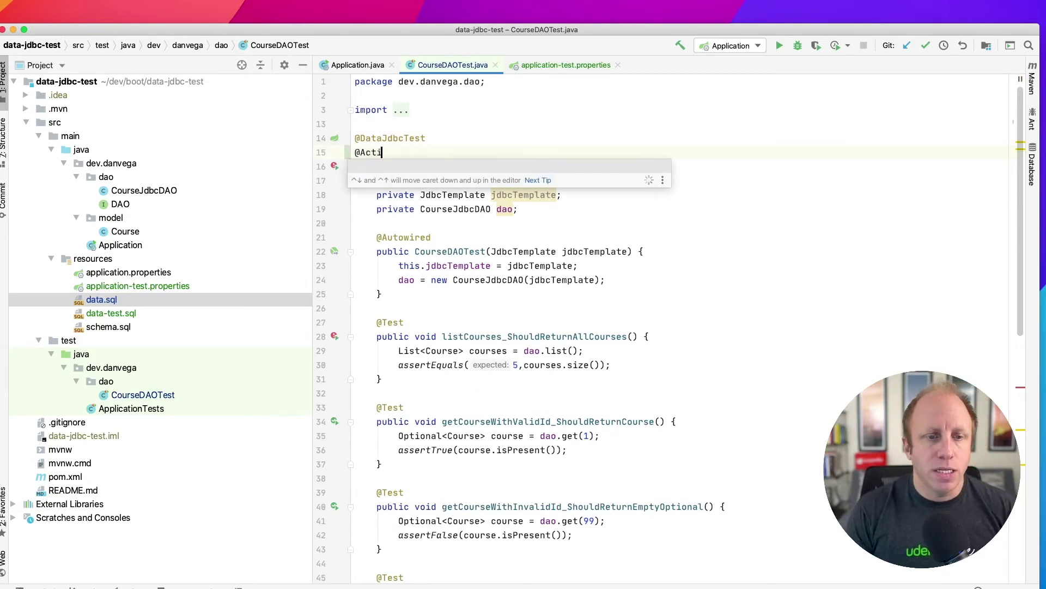
type("vePr")
key("Return")
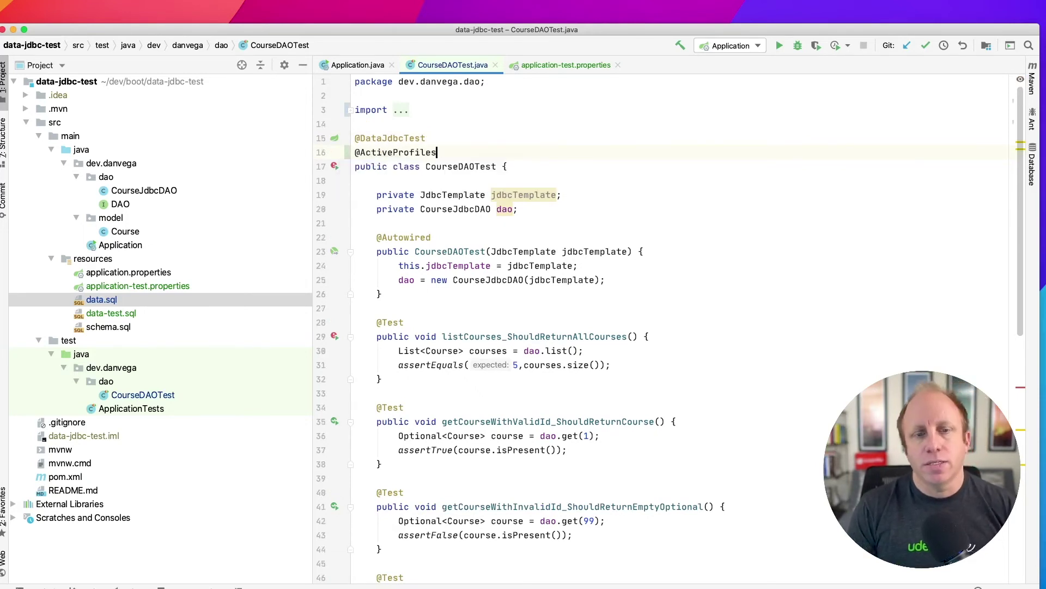
type("(\"tes")
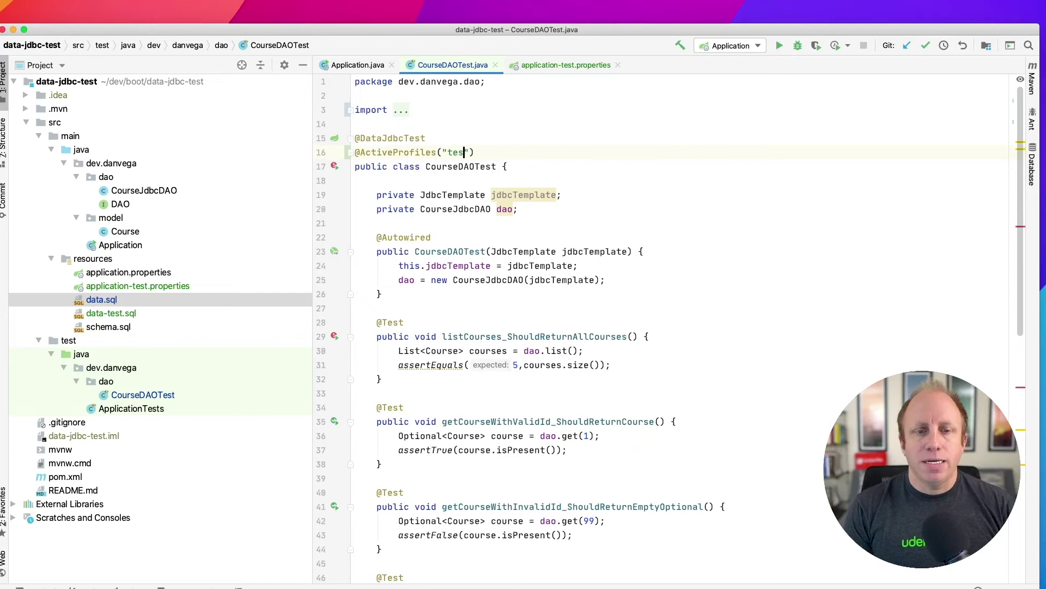
type("t")
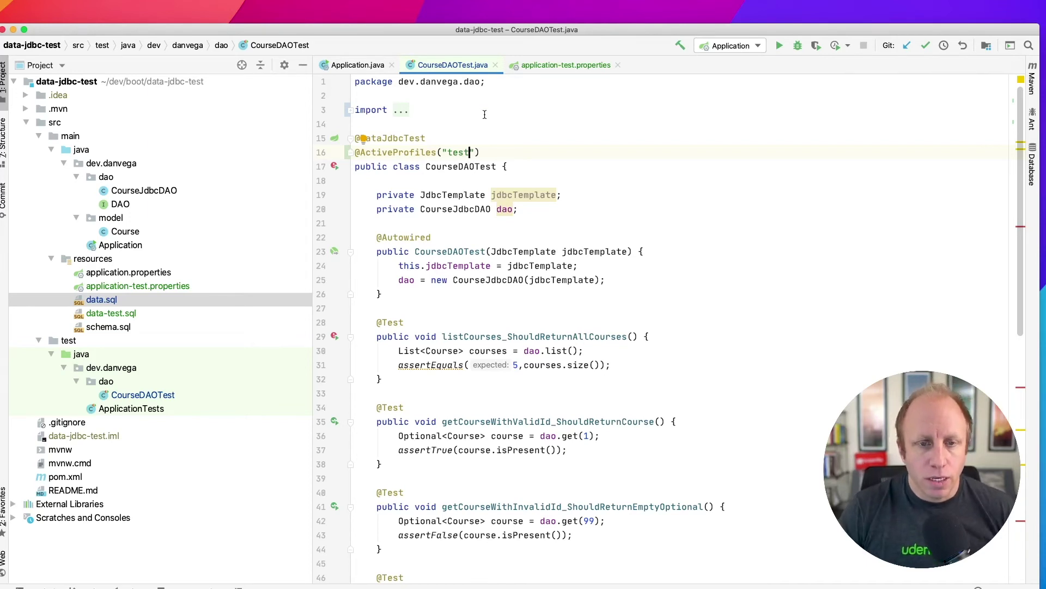
Run the Application class as a Spring Boot app, then briefly check data.sql
left_click(131, 246)
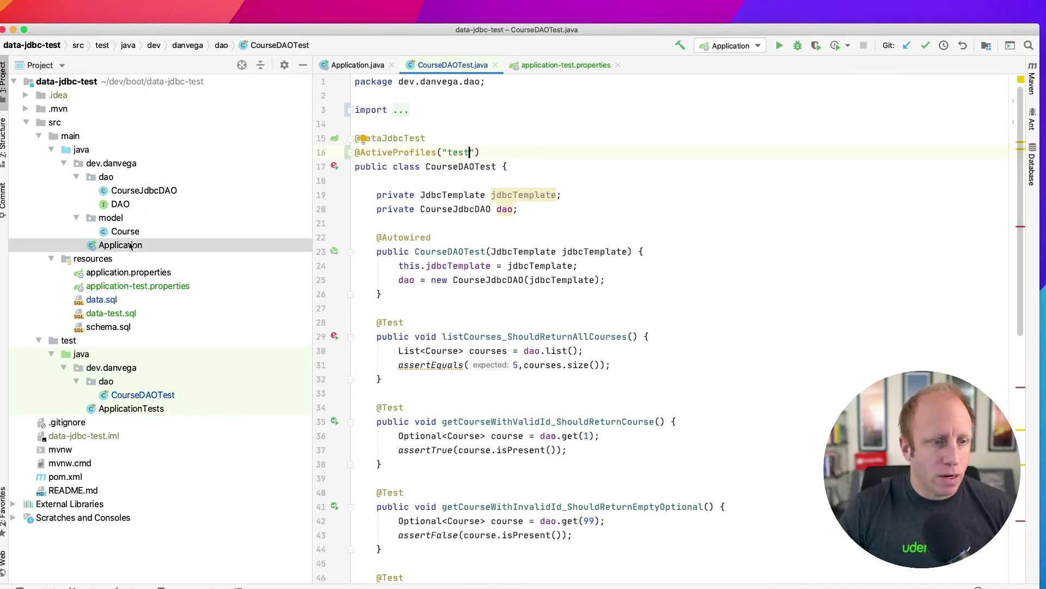
double_click(130, 245)
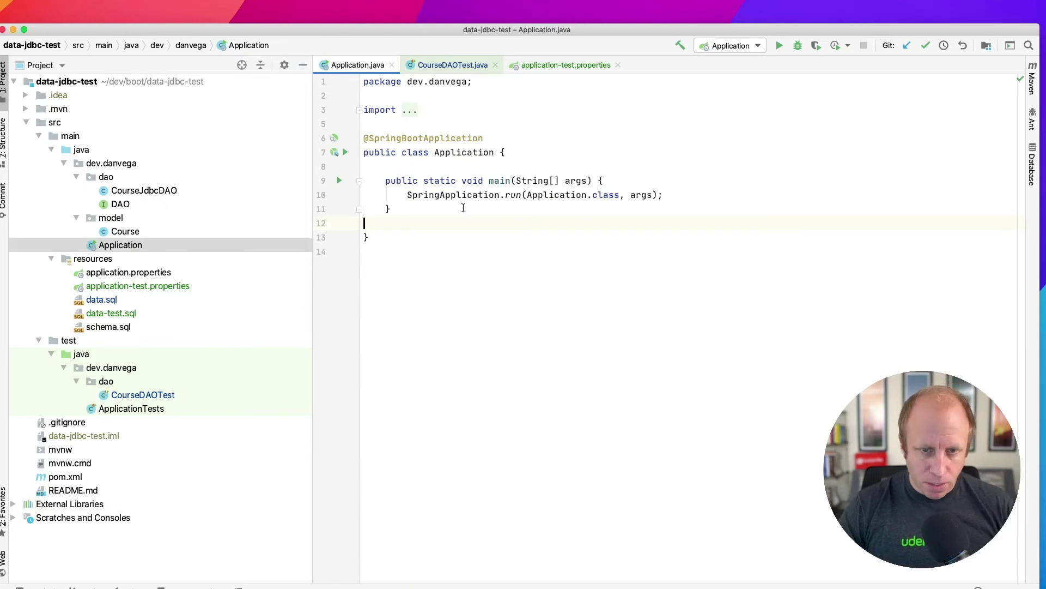
right_click(463, 208)
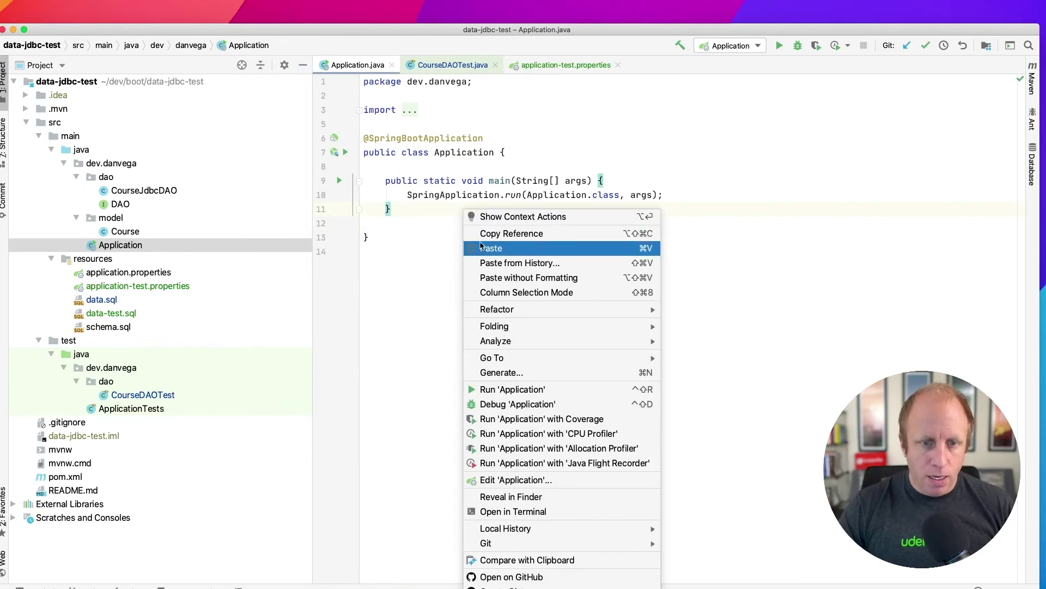
left_click(512, 390)
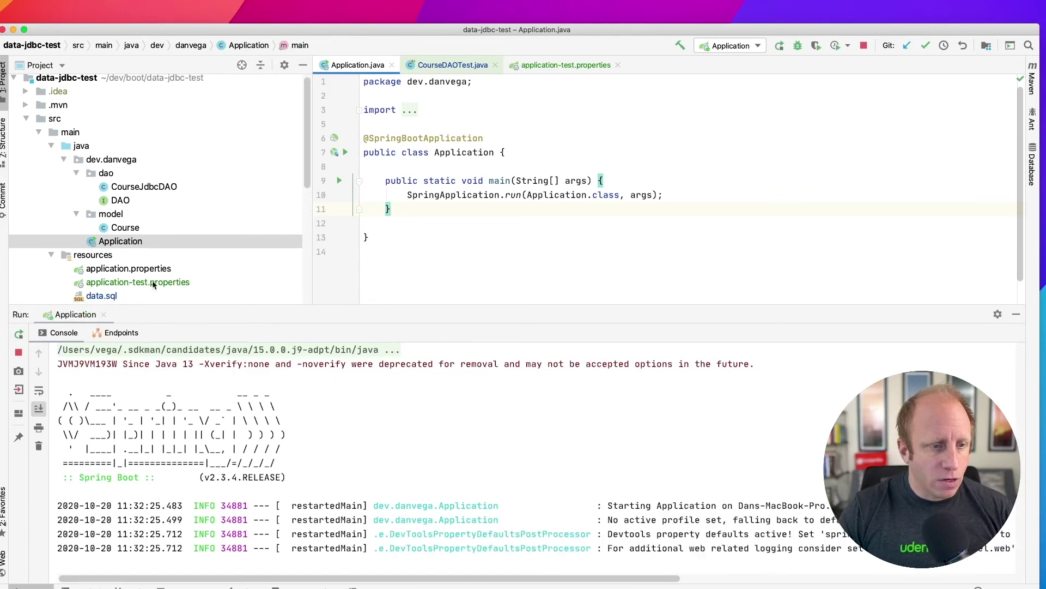
scroll(129, 282, "down", 1)
double_click(120, 290)
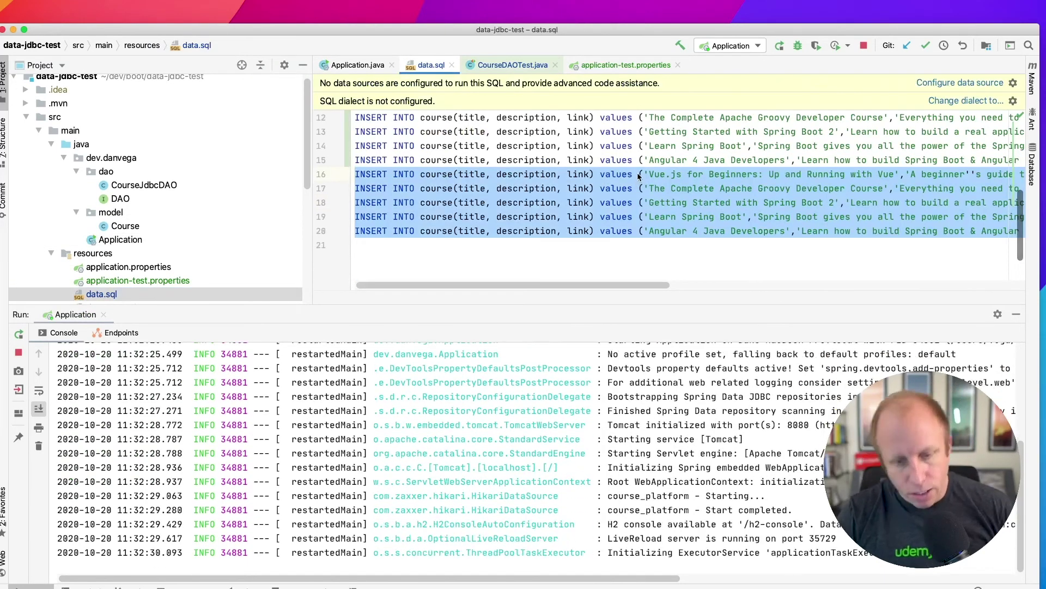
key("super+w")
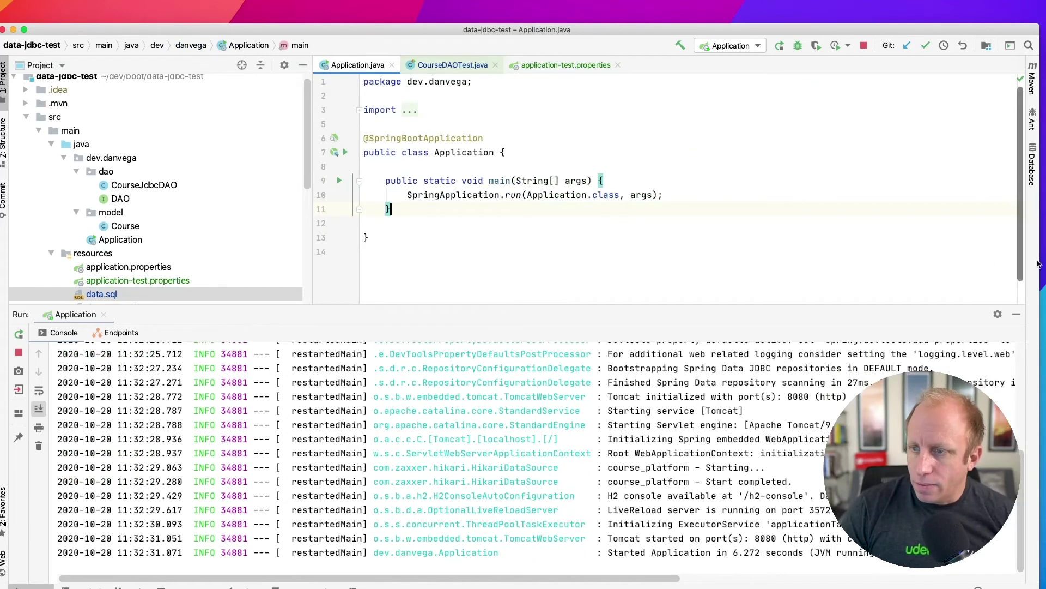
Connect to course_platform and run SELECT * FROM COURSE, returning 20 rows
key("super+Tab")
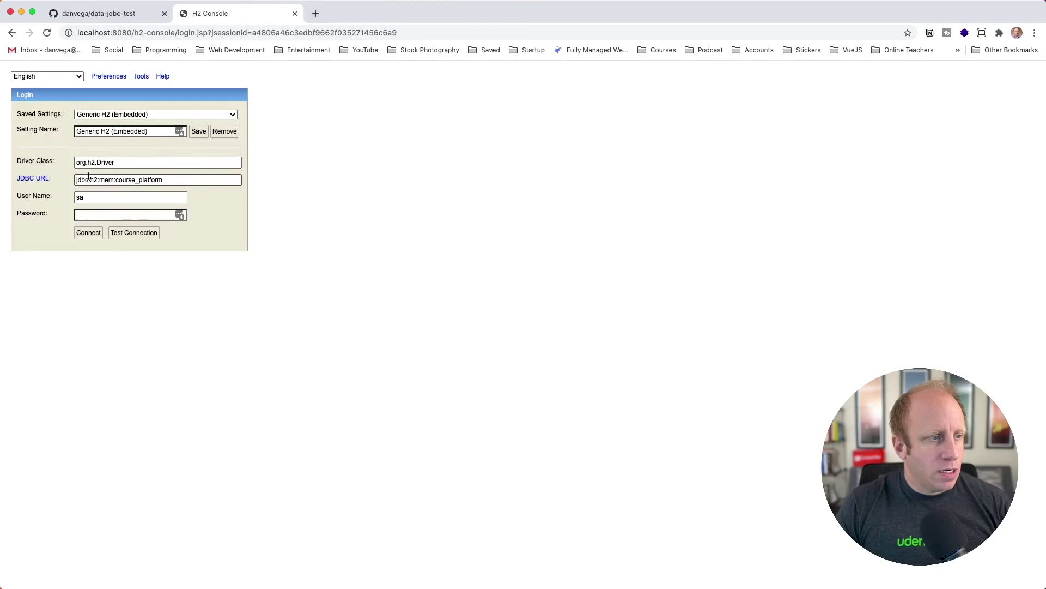
left_click(88, 233)
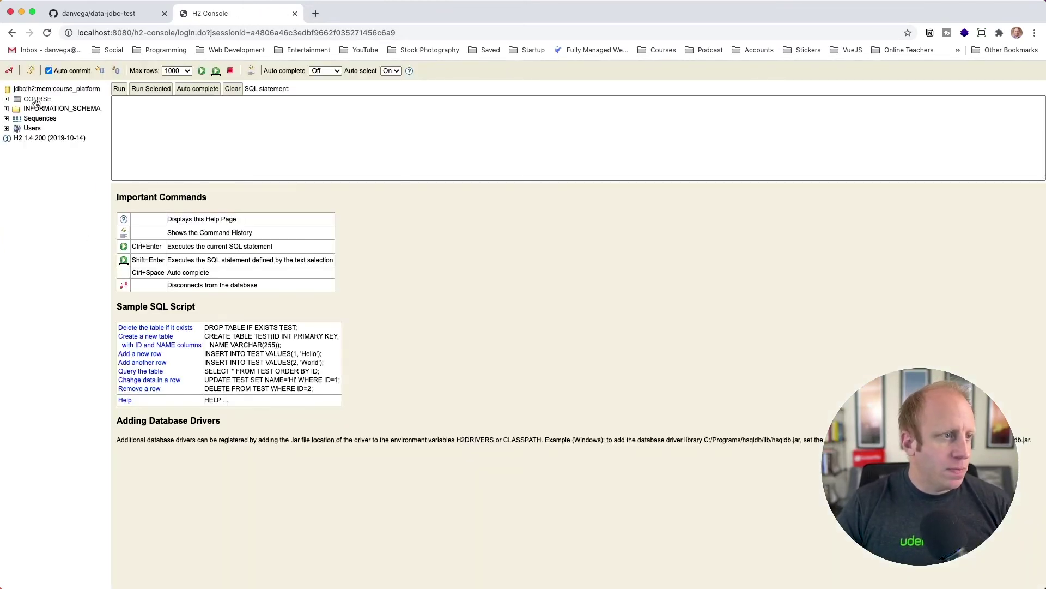
left_click(35, 99)
left_click(120, 89)
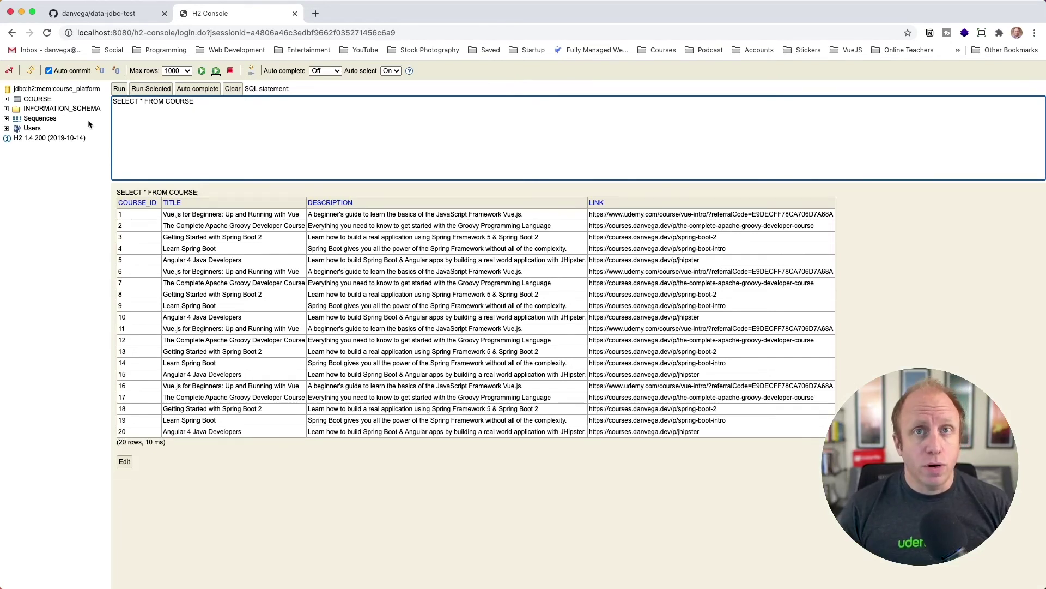
Stop the running application, close its Run panel, and run CourseDAOTest from the gutter icon
key("super+Tab")
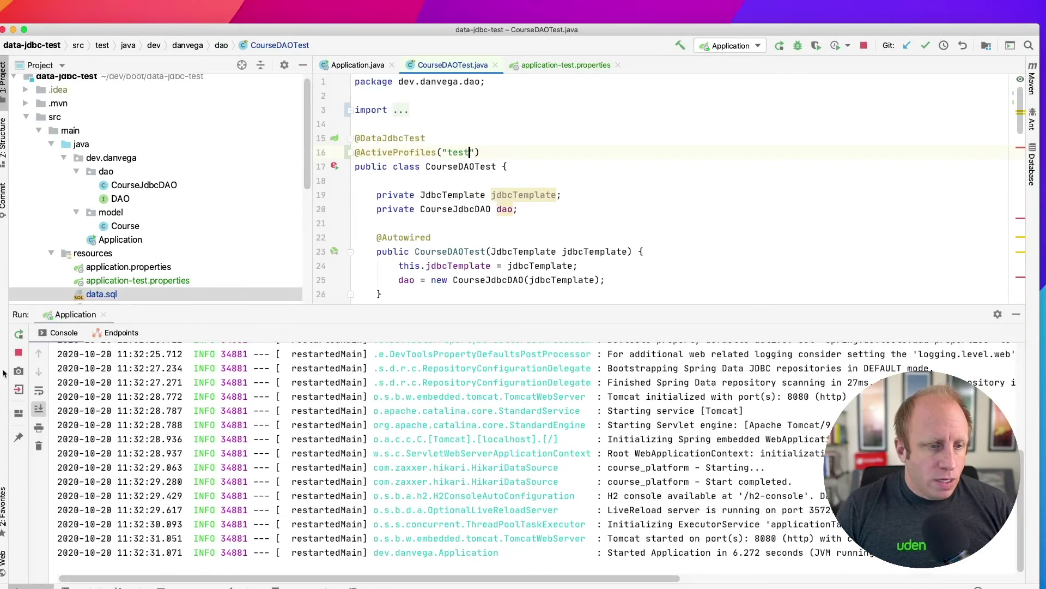
left_click(18, 352)
left_click(49, 584)
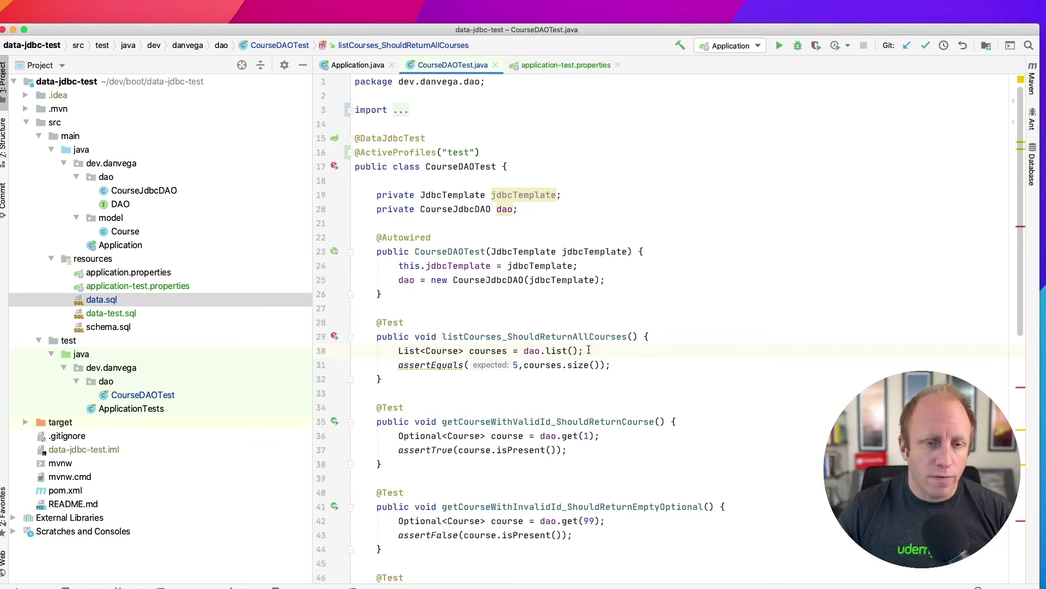
left_click(337, 166)
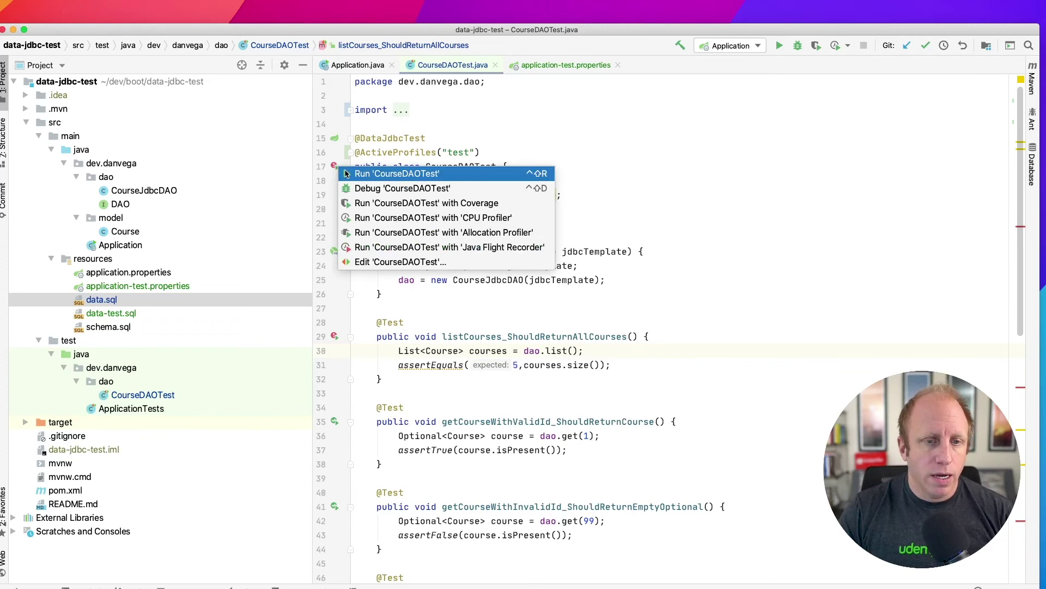
left_click(347, 174)
mouse_move(524, 195)
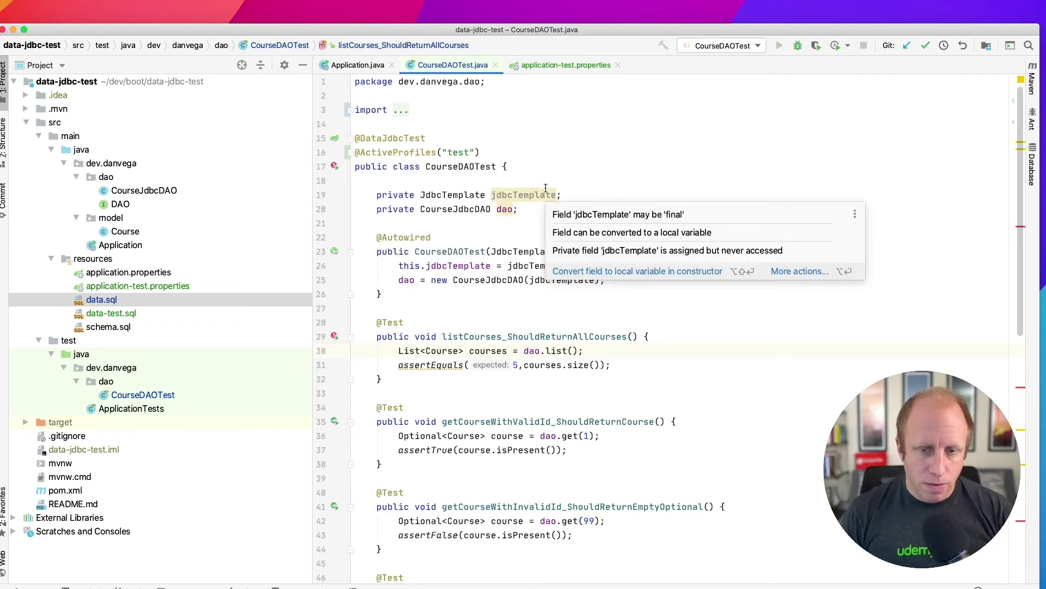